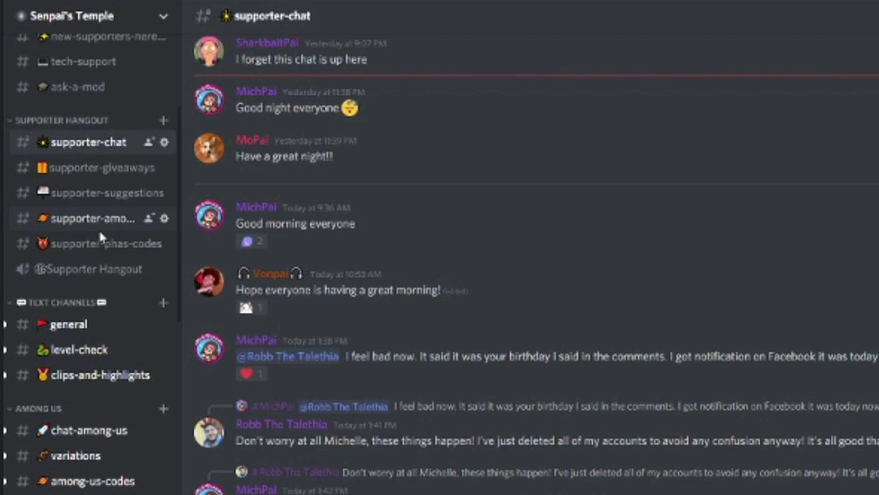
Look through the channel list of the Senpai's Temple server to examine its categories, text channels and voice channels
scroll(95, 203, down, 3)
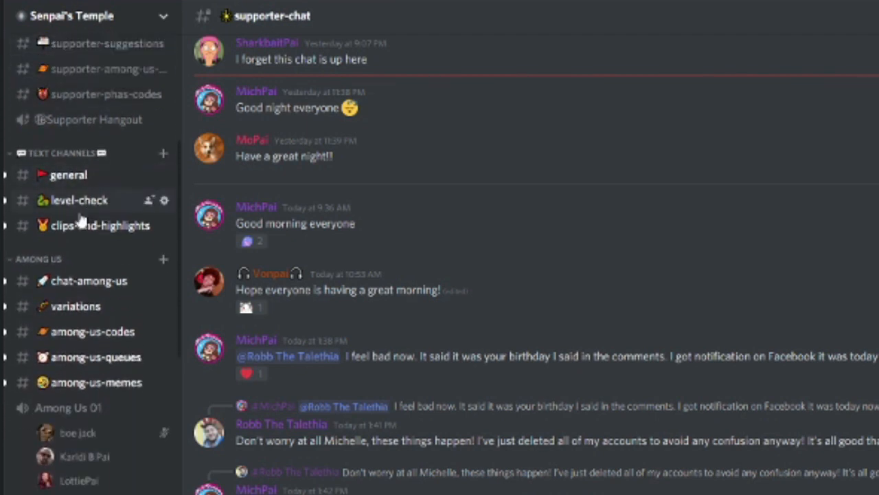
scroll(104, 259, down, 1)
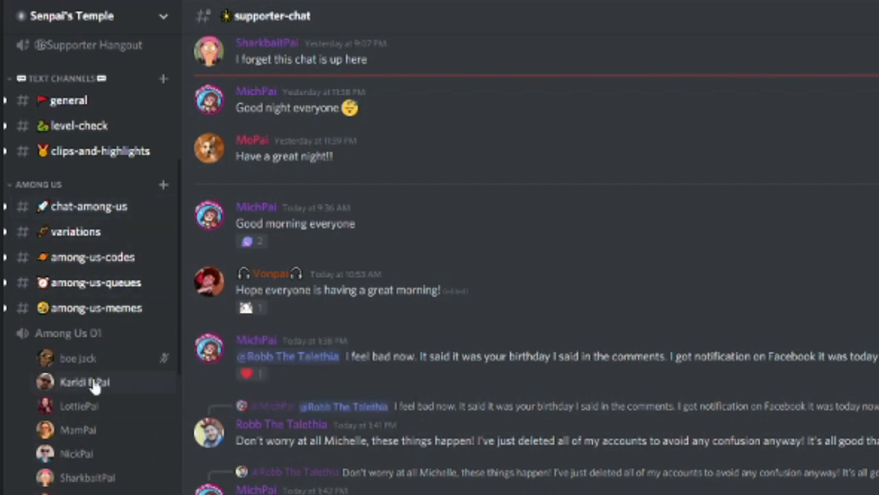
scroll(108, 408, down, 1)
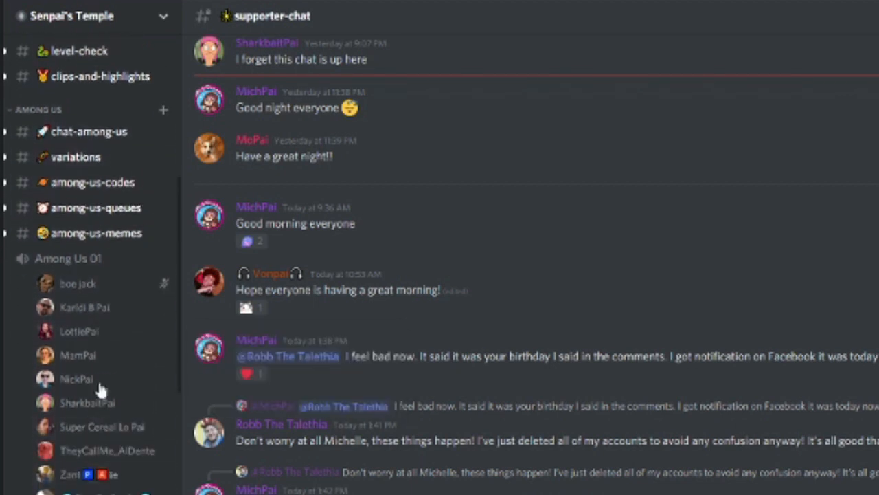
scroll(99, 388, down, 4)
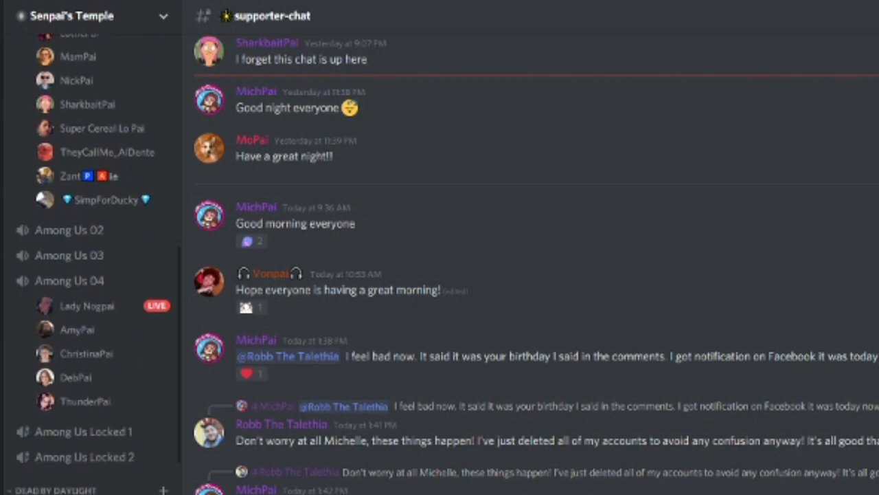
scroll(99, 388, down, 1)
scroll(100, 388, up, 12)
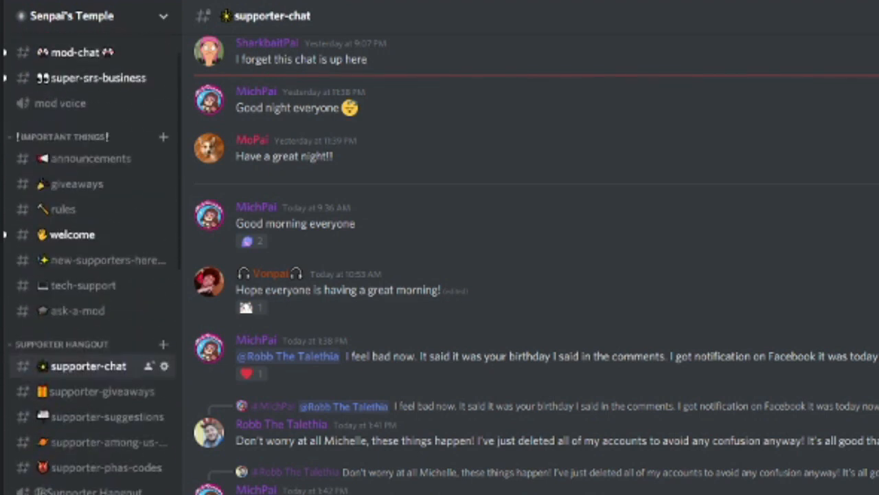
scroll(88, 268, up, 1)
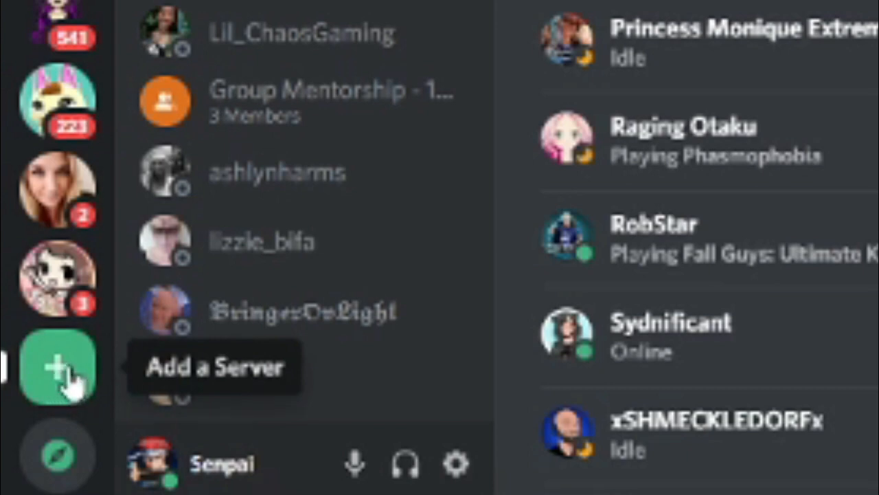
Create a new server from scratch for a club or community and name it Example Server
click(71, 382)
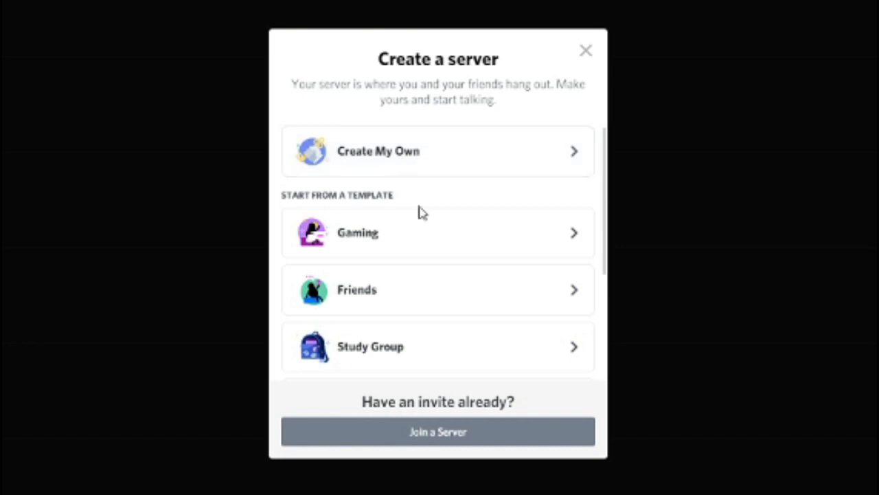
click(430, 169)
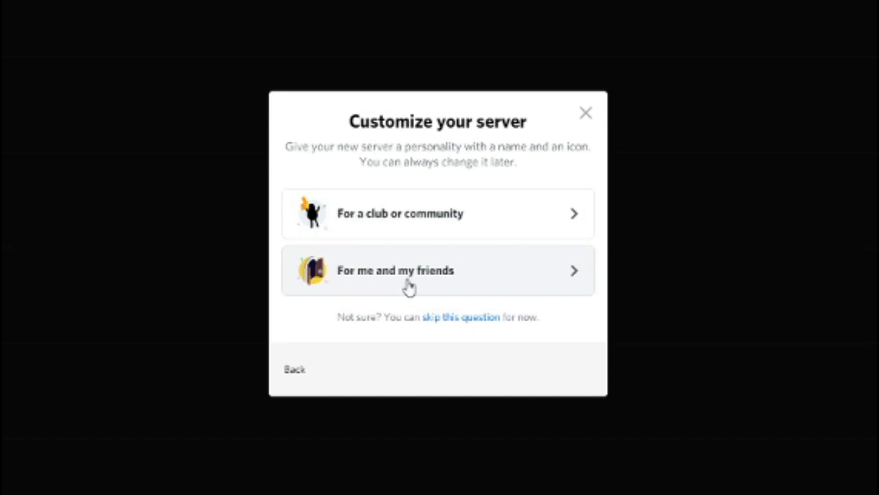
click(395, 219)
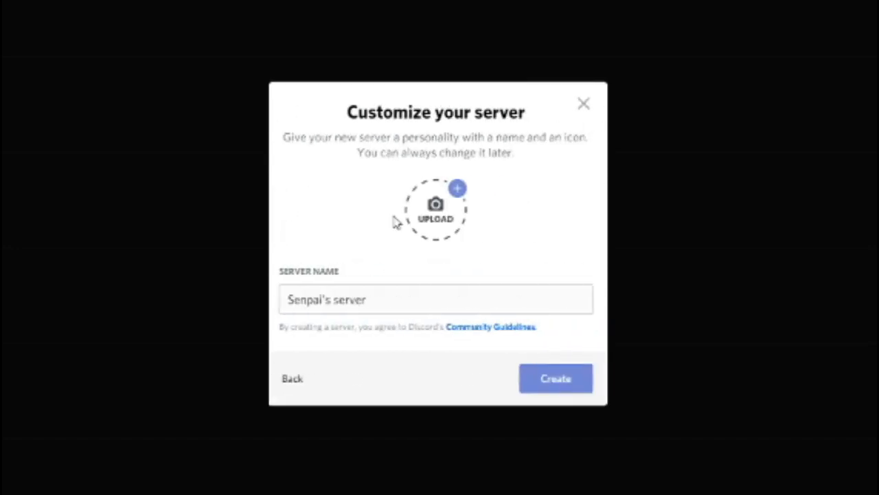
triple_click(395, 302)
text(Ex)
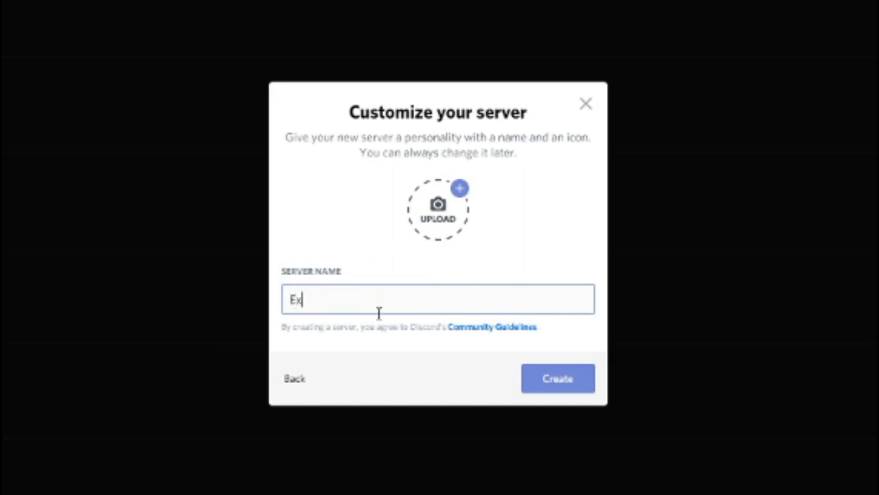
text(ample Ser)
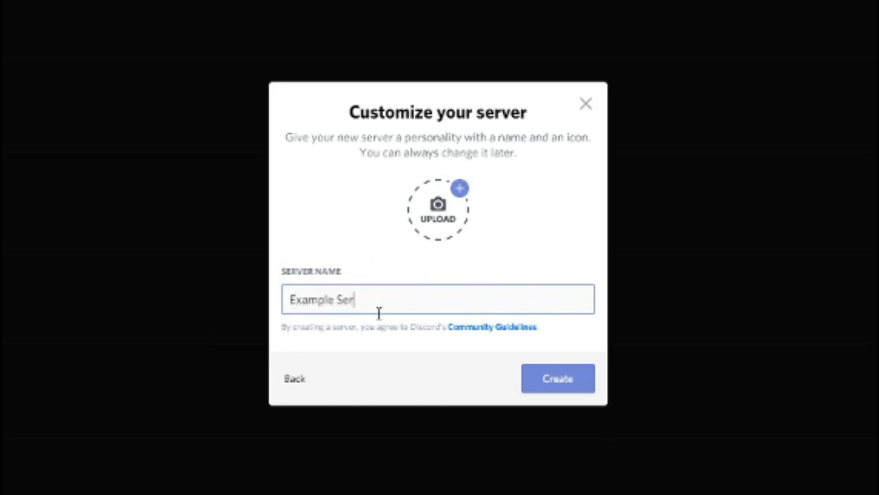
text(ver)
click(555, 387)
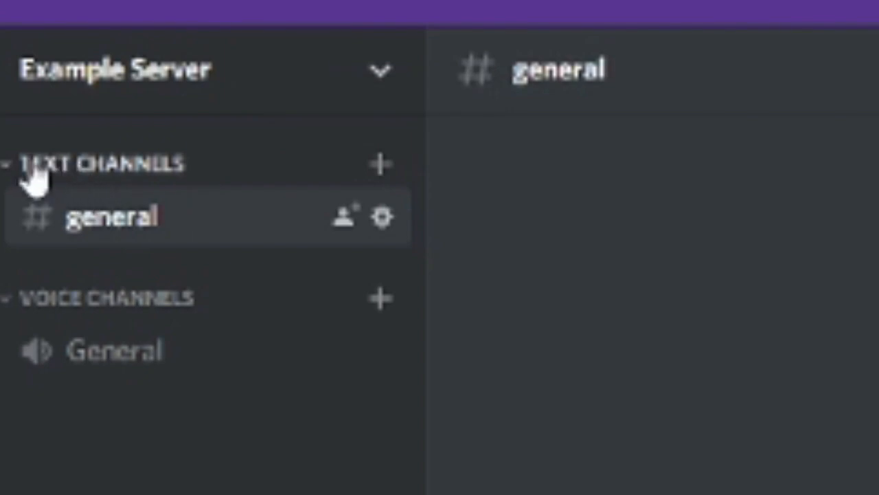
Create a text channel named rules in the Text Channels category
click(380, 173)
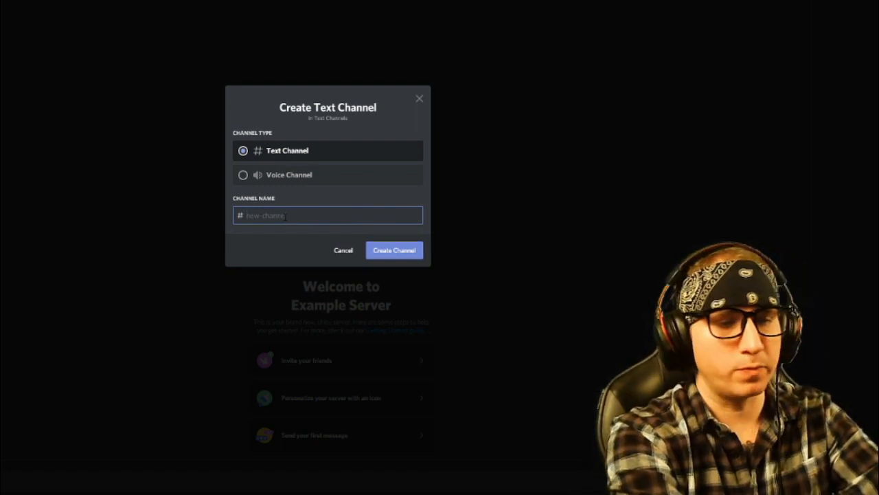
text(rules)
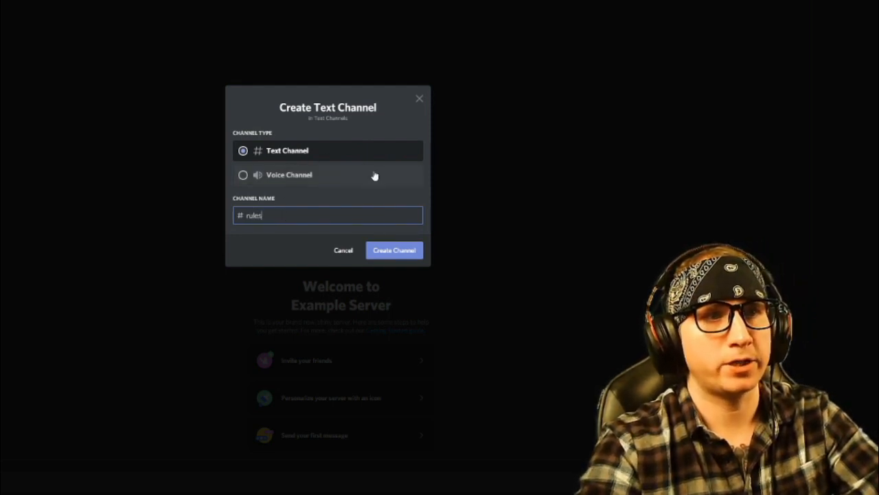
click(392, 254)
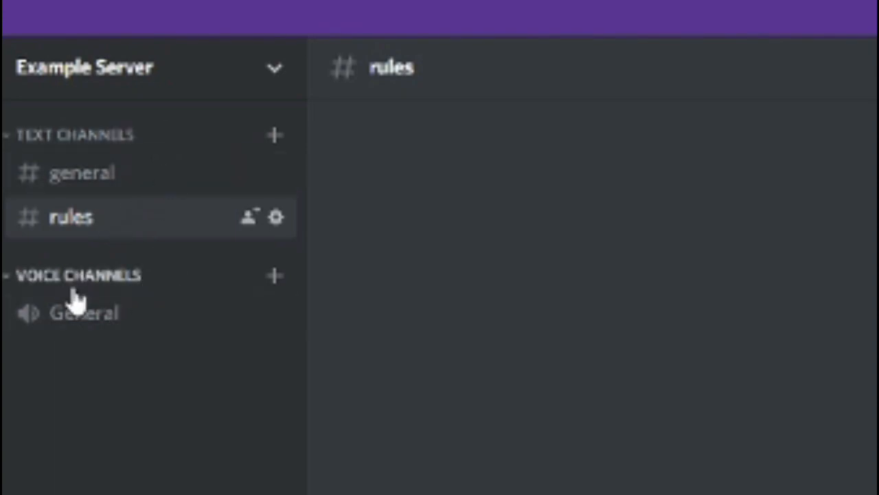
Create a voice channel named Gaming 01 in the Voice Channels category
click(274, 276)
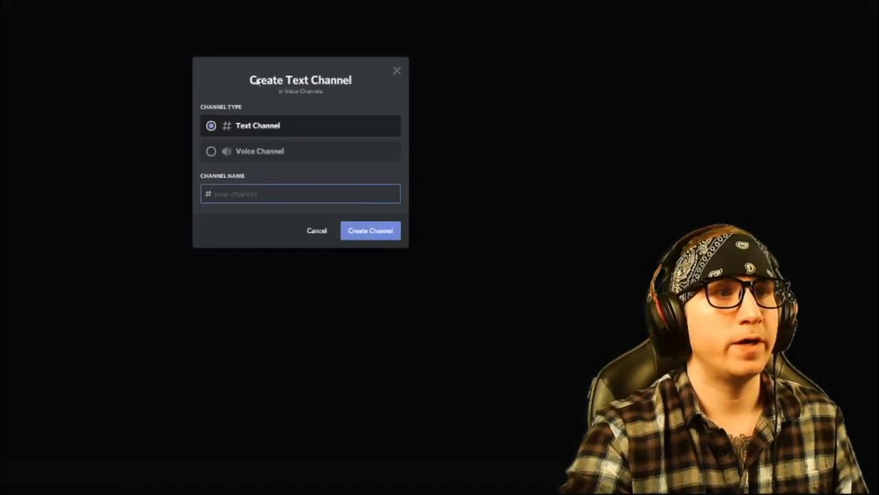
click(211, 153)
click(261, 197)
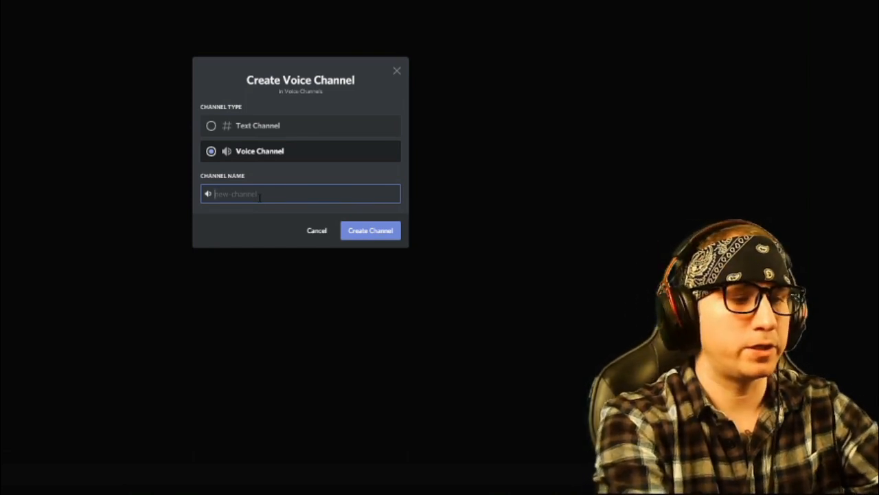
text(Gaming 01)
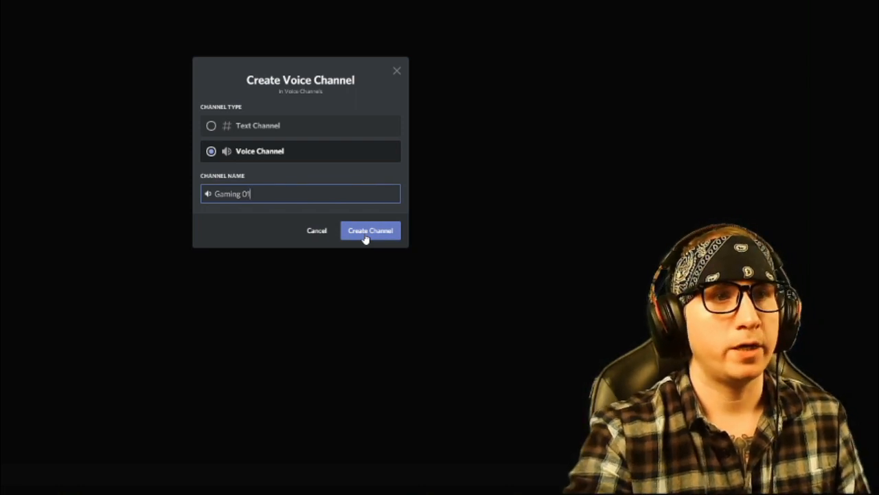
click(365, 233)
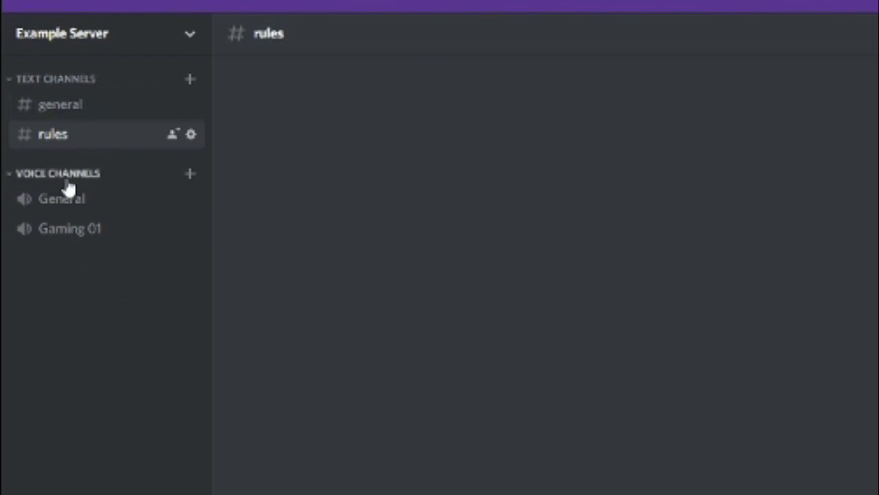
Create a new channel category named Admins & Moderators
right_click(57, 283)
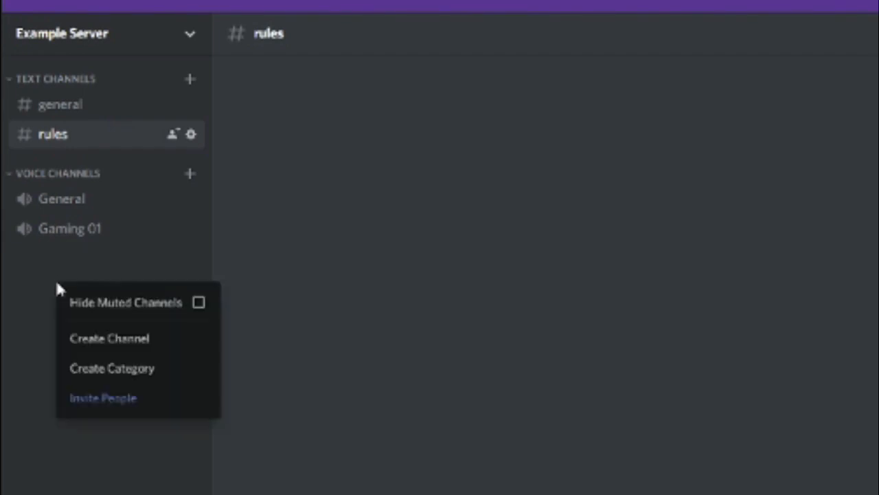
click(137, 377)
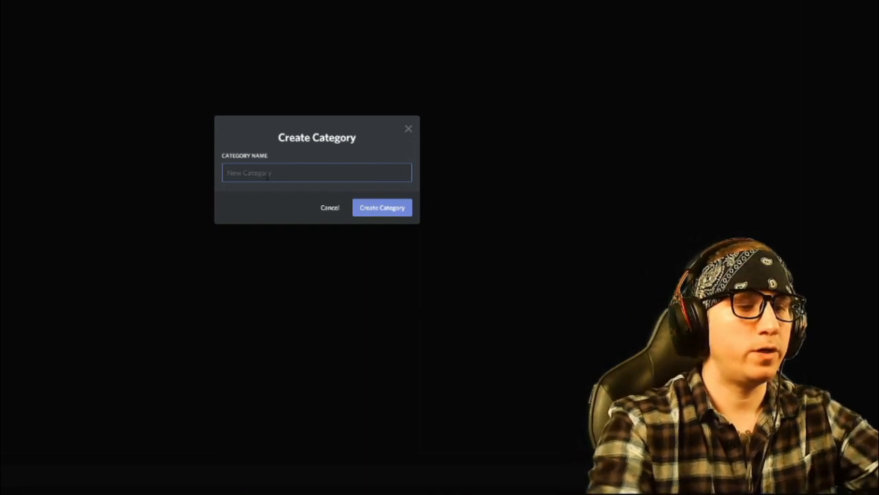
text(A)
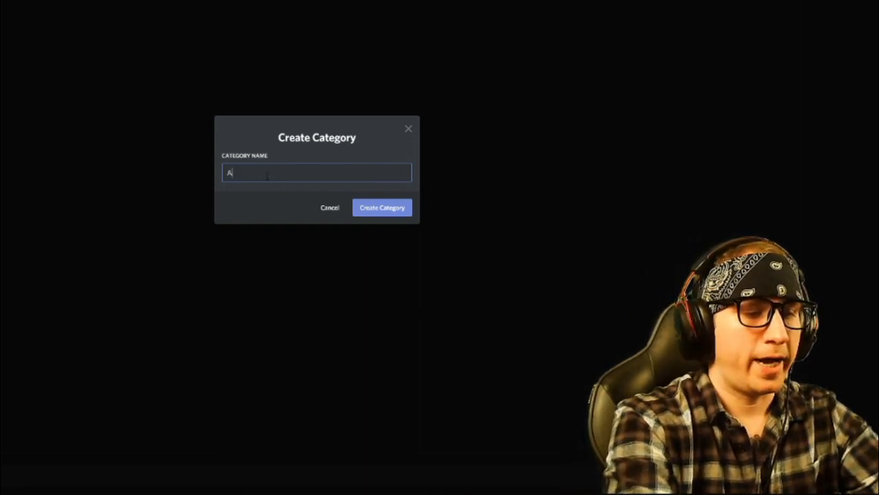
text(dmins)
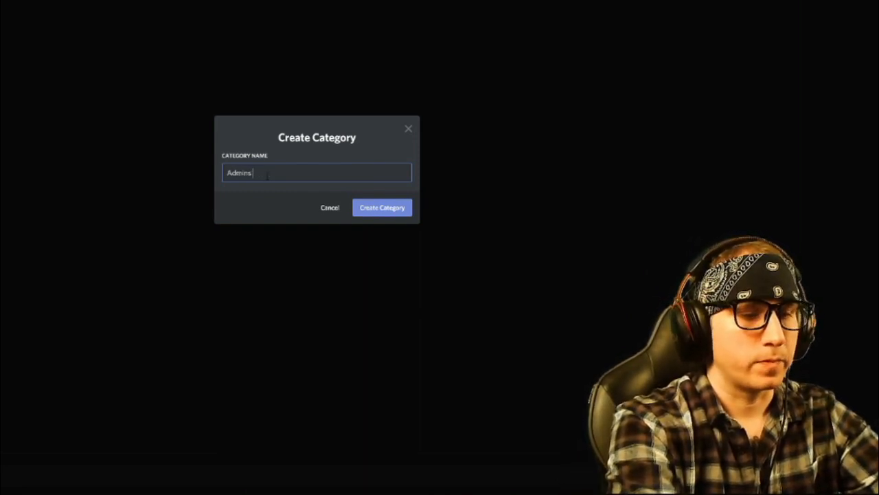
text( & )
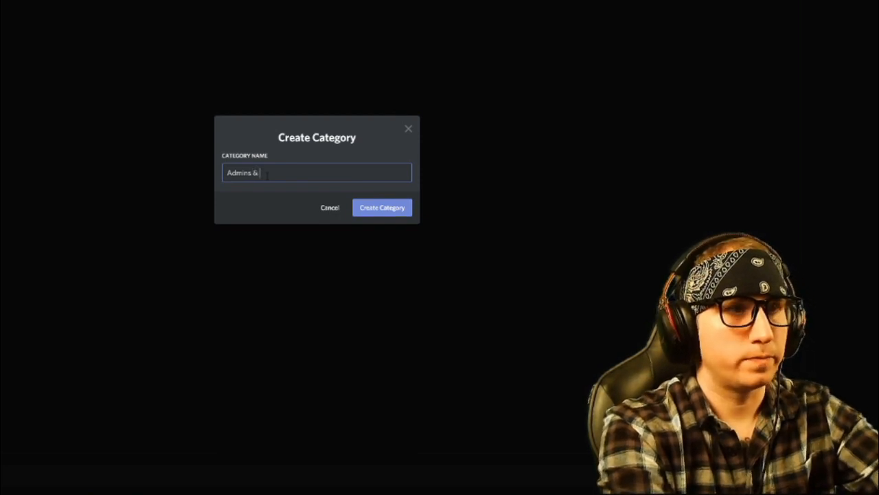
text(Moderat)
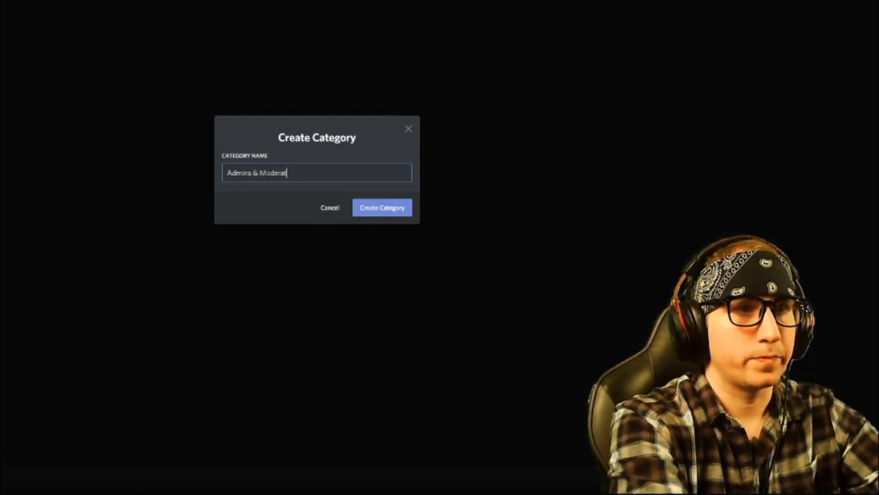
text(ors)
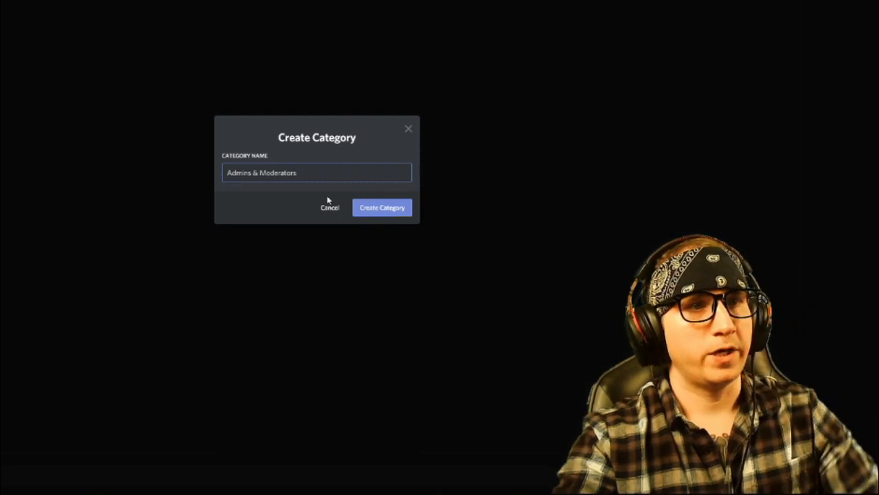
click(383, 208)
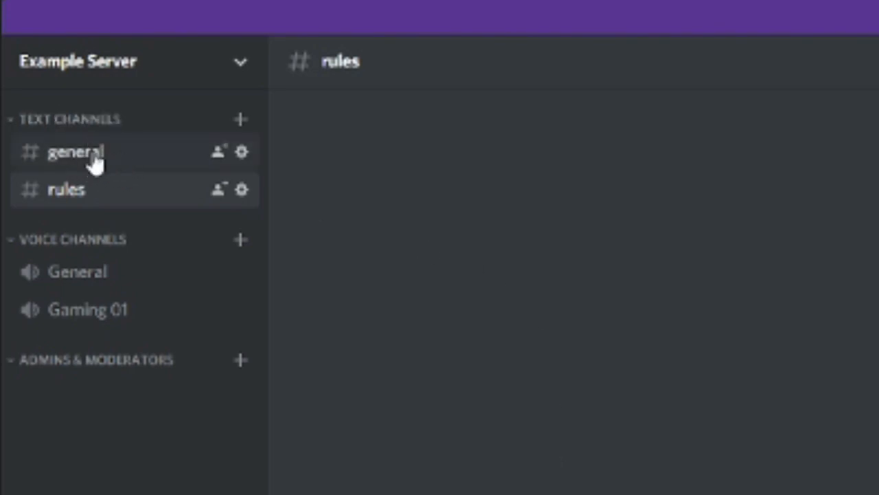
Move the general text channel into the Admins & Moderators category and return it to Text Channels
drag(95, 164, 89, 364)
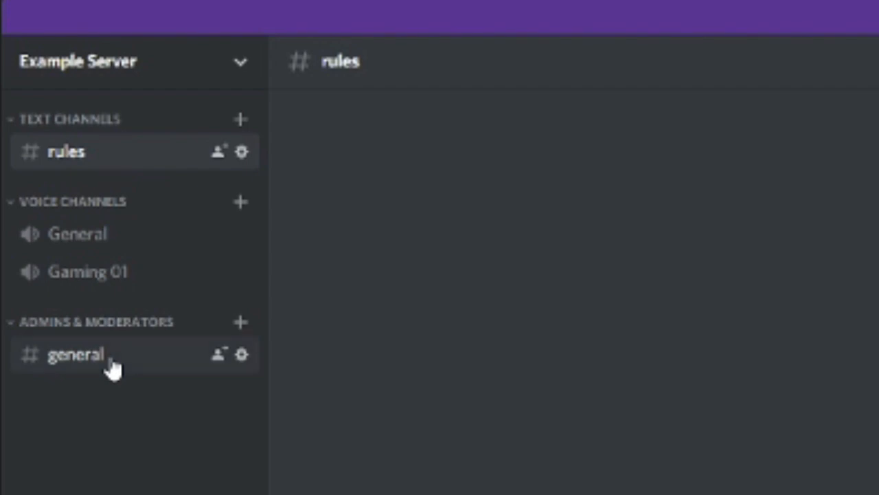
drag(114, 369, 96, 145)
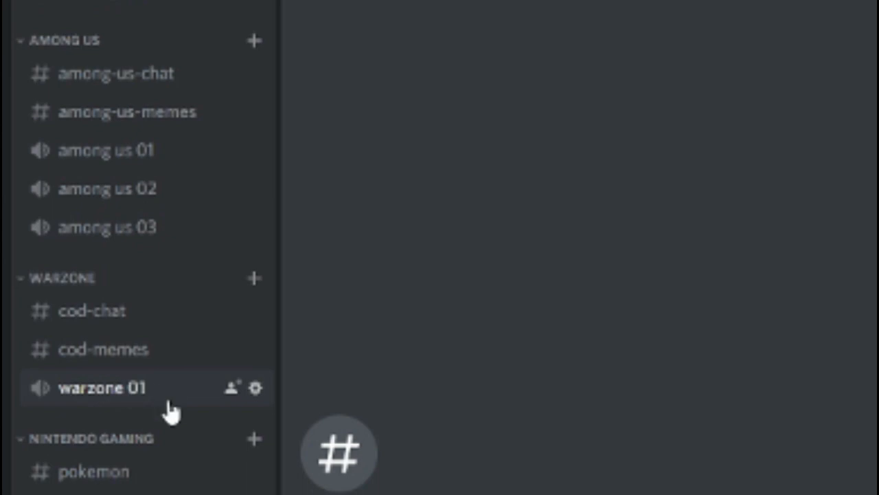
Join the Music Booth voice channel in the Music Zone category and disconnect from it
scroll(168, 411, down, 1)
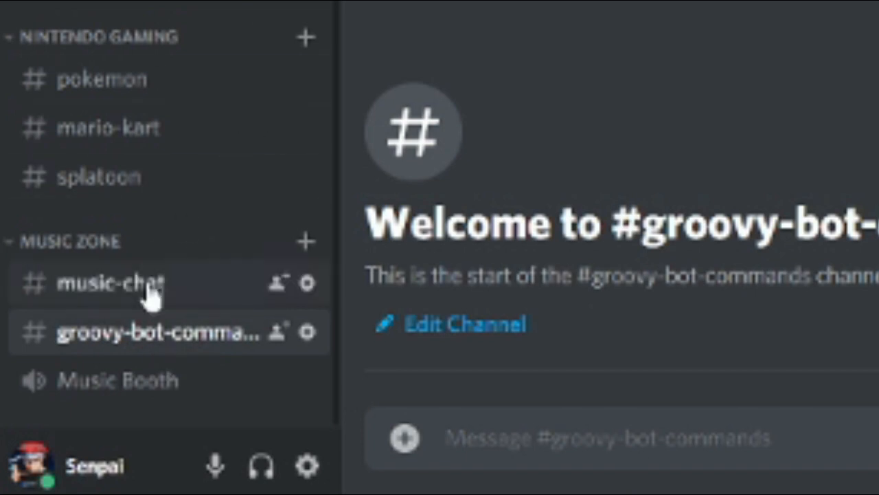
click(125, 392)
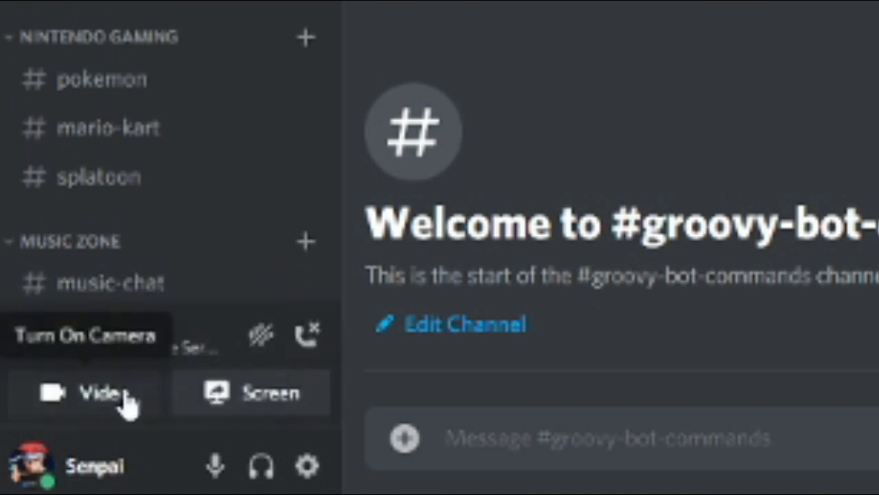
click(301, 338)
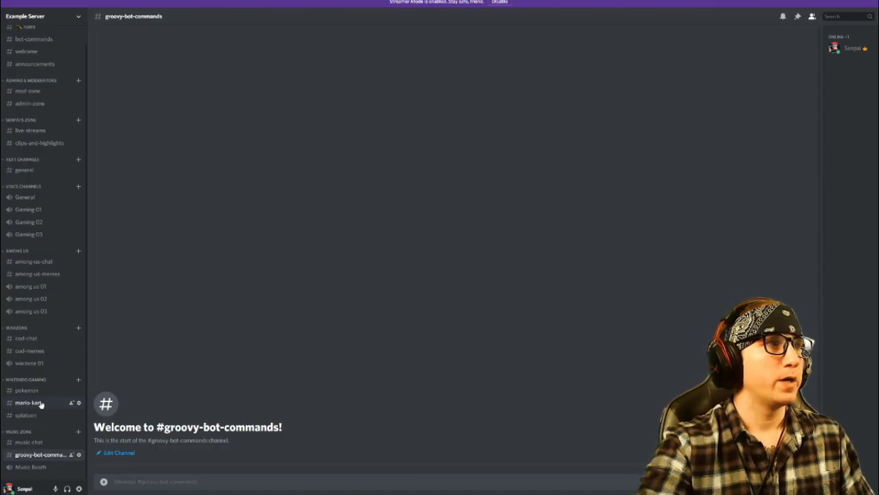
Set the topic of the bot-commands channel to "This channel is used exclusively for Bot Commands!!!!!"
scroll(41, 404, up, 2)
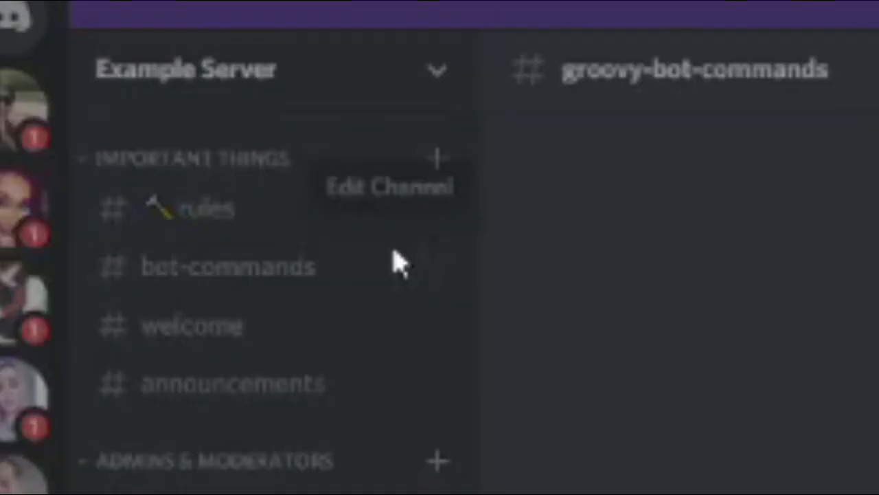
click(389, 242)
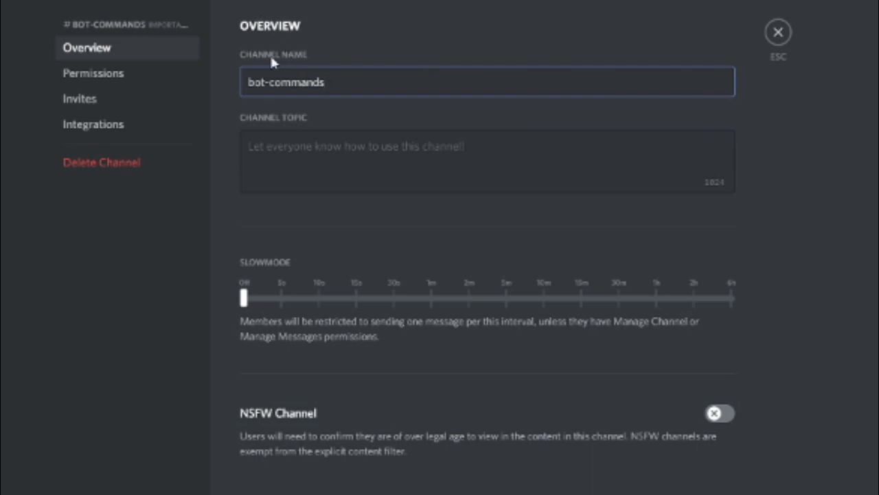
click(245, 132)
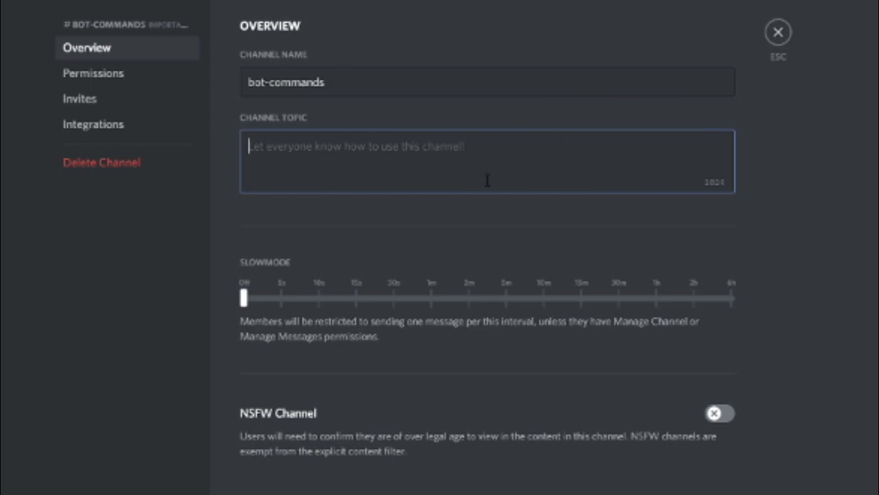
text(This channels)
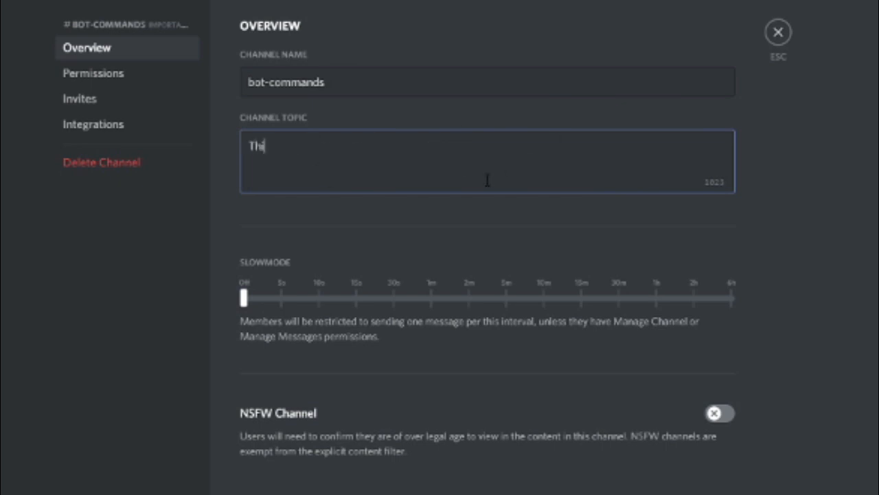
text( is )
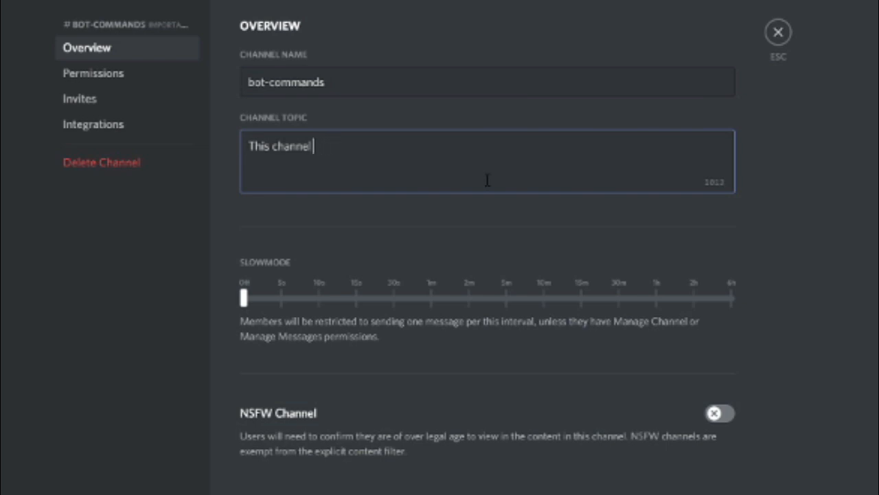
text(is ue)
text(ed exclusive)
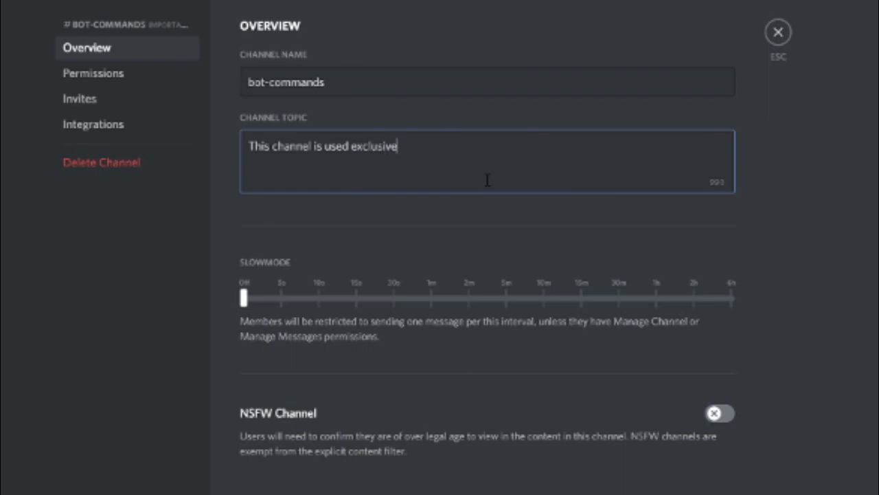
text(ly for Bot Comman)
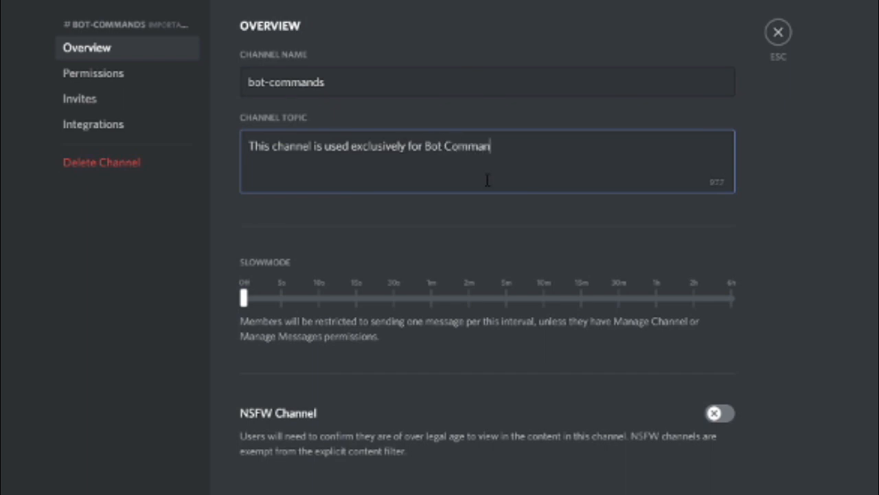
text(ds!!!!!)
Add a robot face emoji at the start of the bot-commands channel name, save the changes and leave the channel settings
click(246, 82)
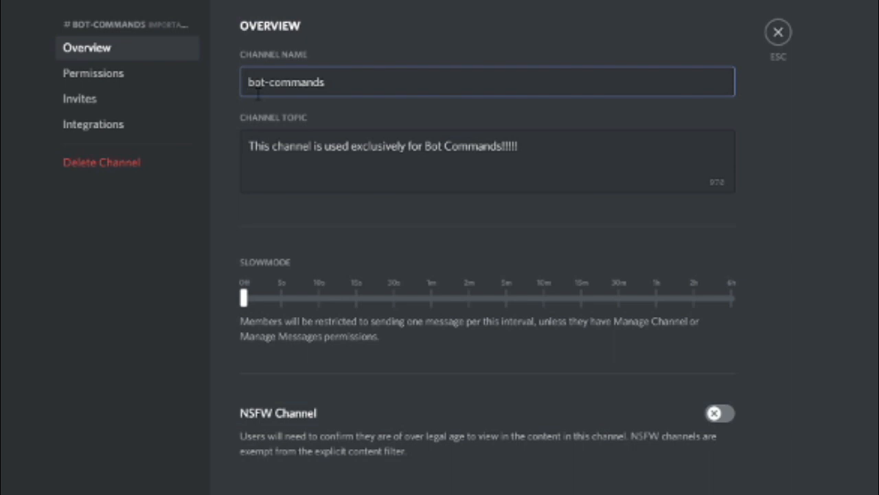
key(super+period)
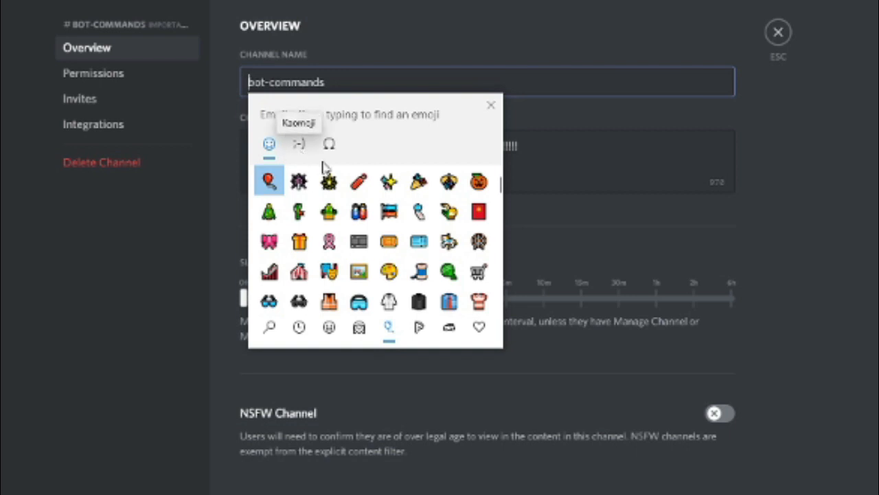
click(298, 330)
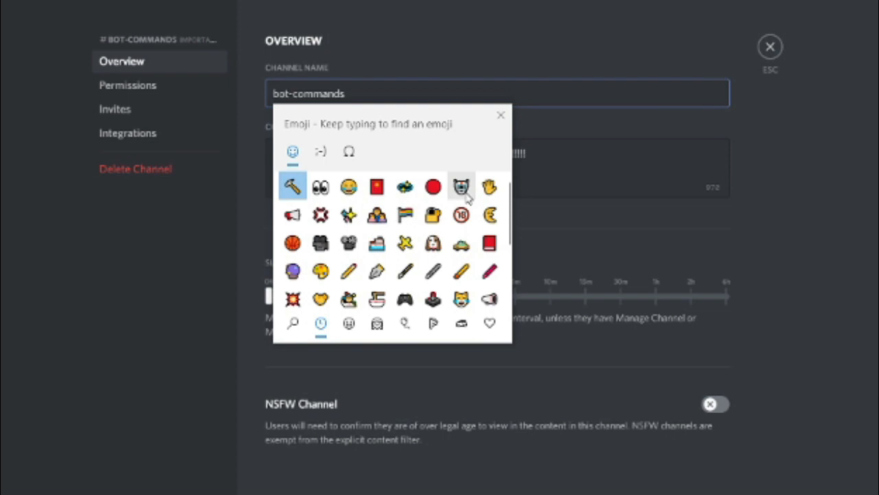
click(464, 193)
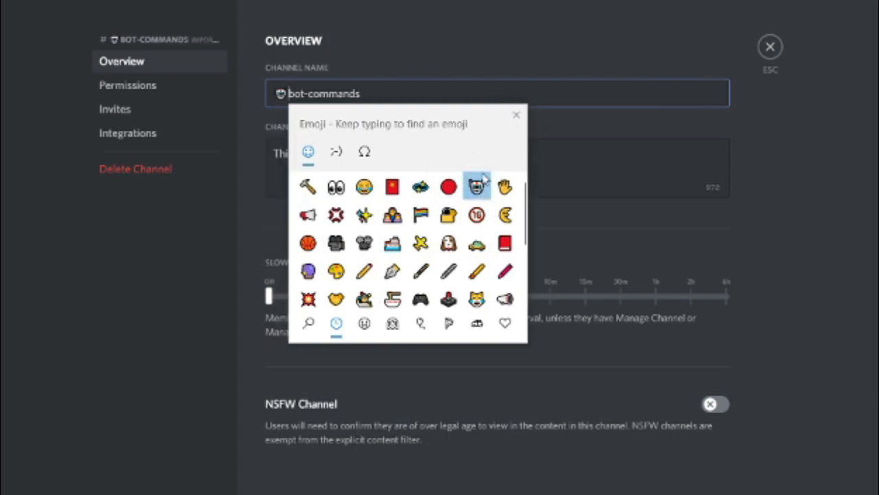
click(515, 115)
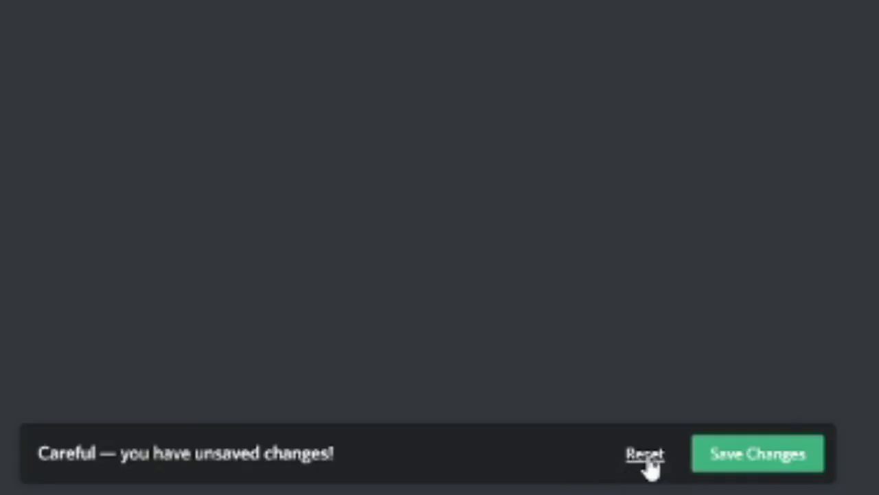
click(758, 462)
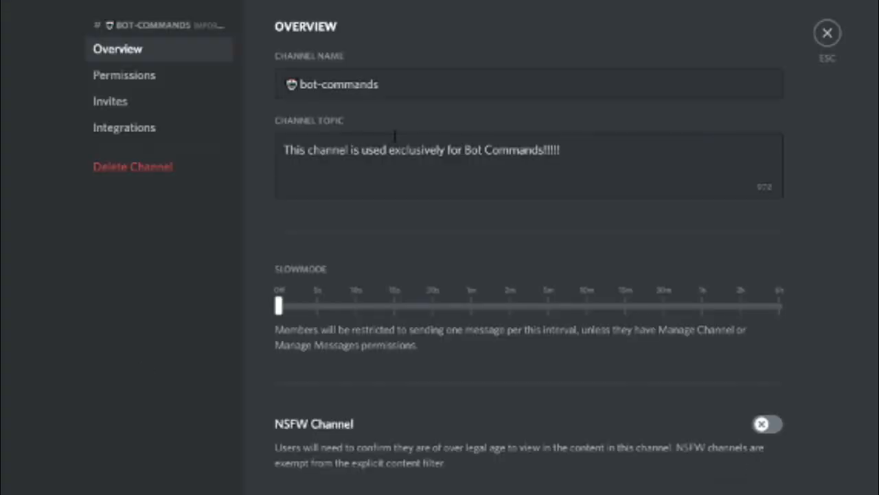
click(828, 32)
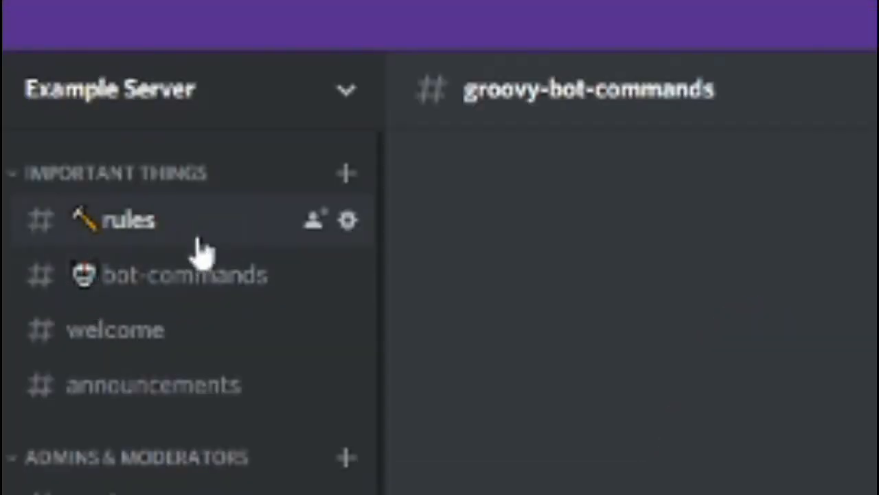
Move the Warzone category above Important Things and return it to its place between Among Us and Nintendo Gaming
scroll(50, 397, down, 1)
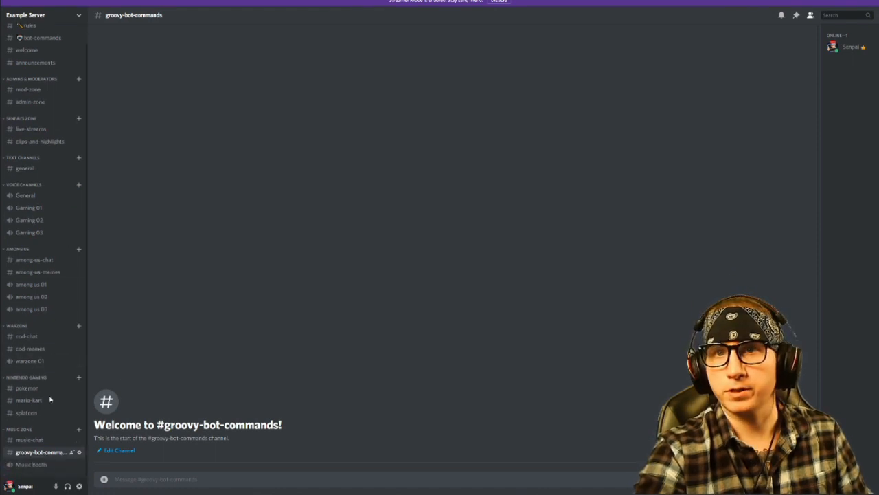
scroll(50, 385, up, 1)
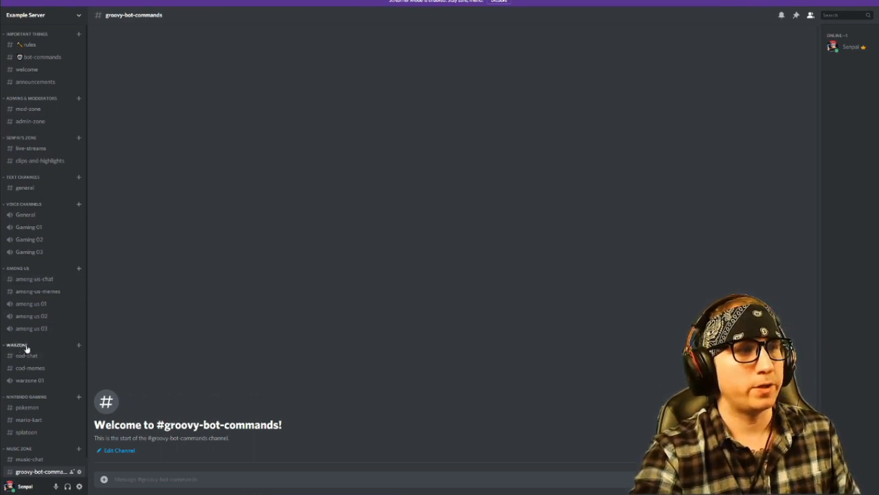
drag(27, 347, 27, 29)
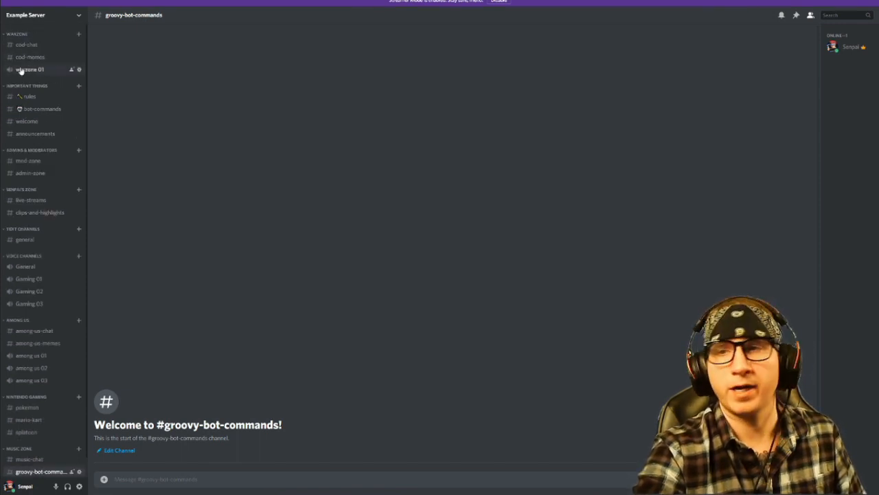
drag(24, 34, 18, 388)
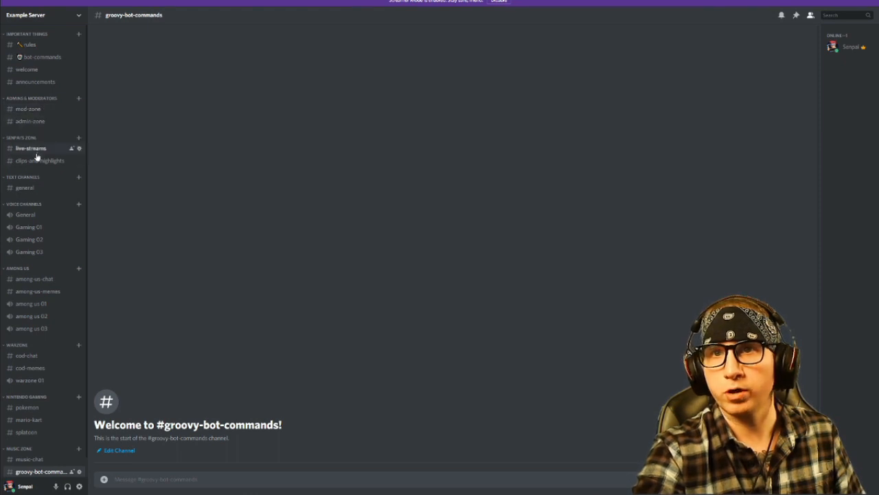
scroll(36, 374, down, 2)
scroll(52, 414, up, 2)
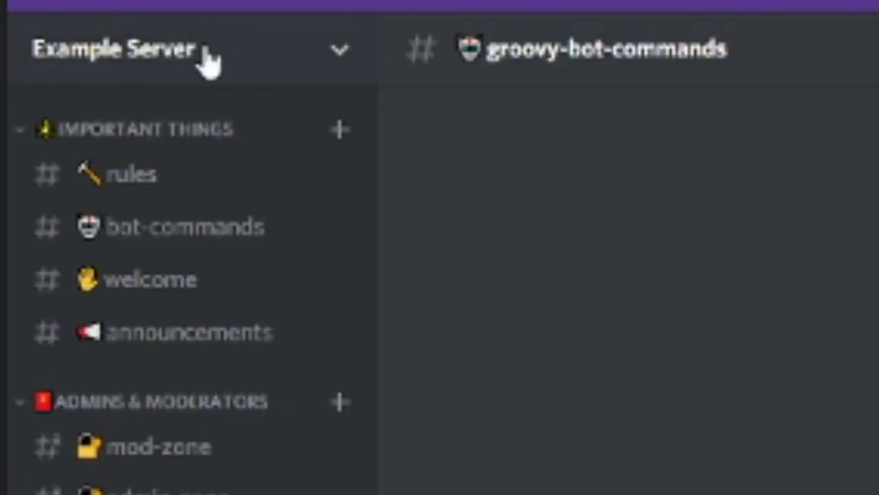
Create a new server role named TEST in the server settings
click(205, 49)
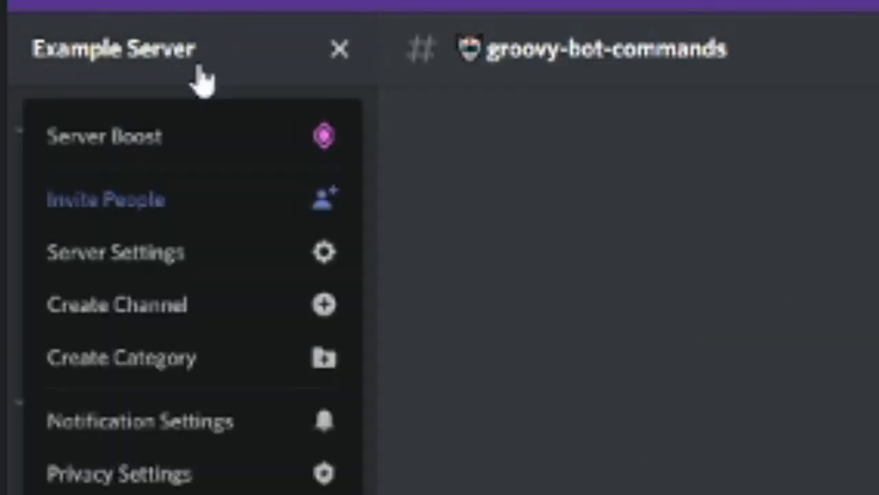
click(169, 253)
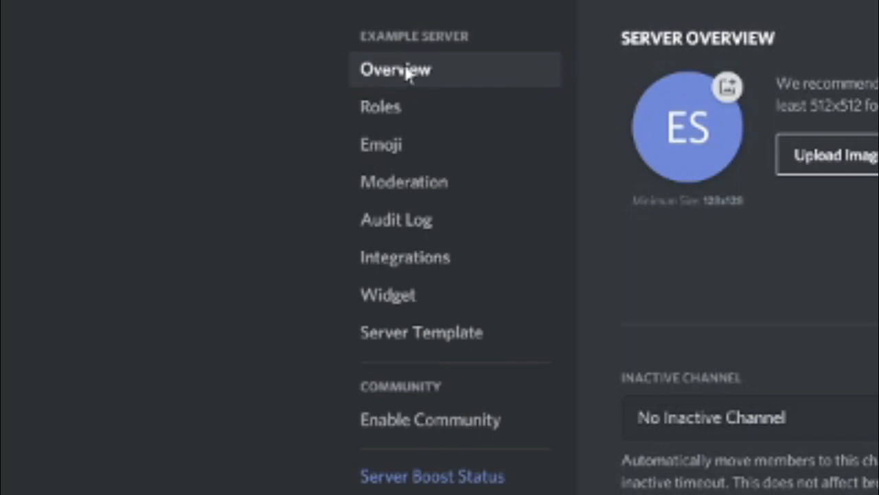
click(385, 117)
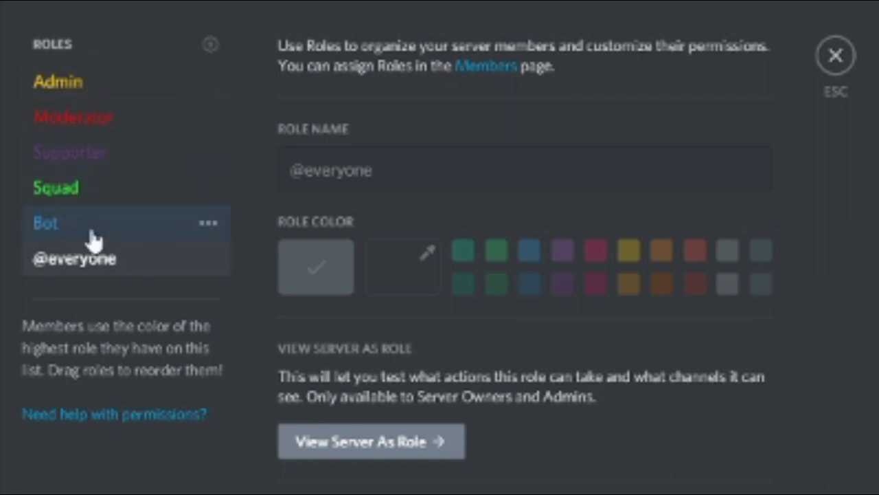
click(210, 46)
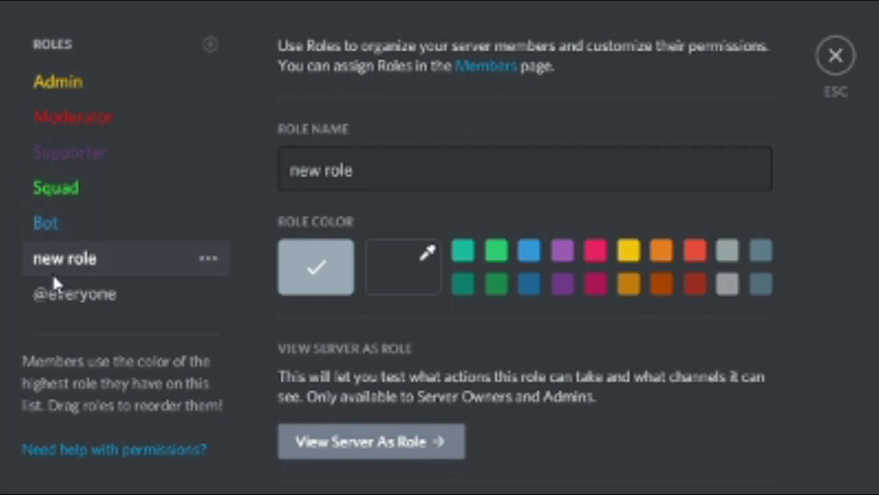
triple_click(347, 172)
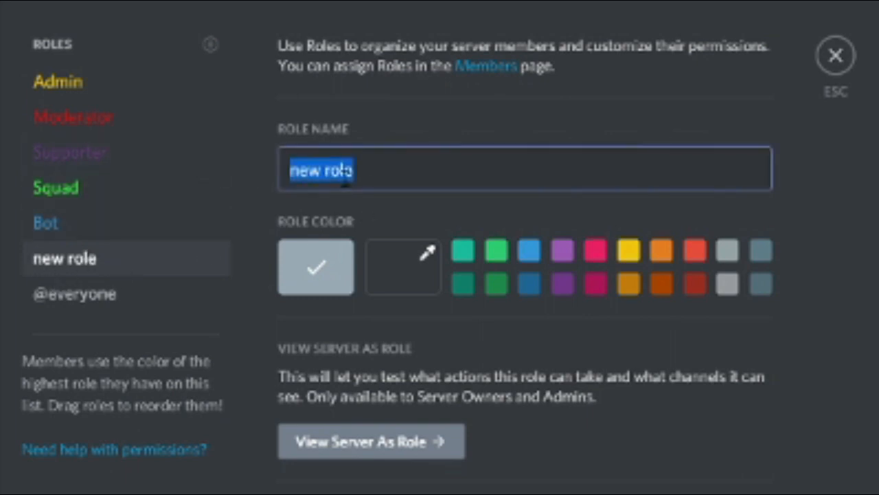
text(TEST)
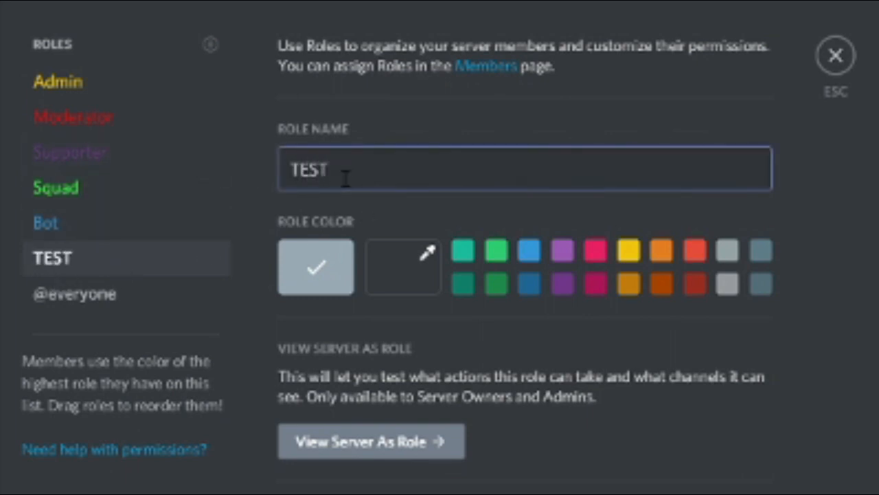
Give the TEST role a custom near-white color
click(425, 272)
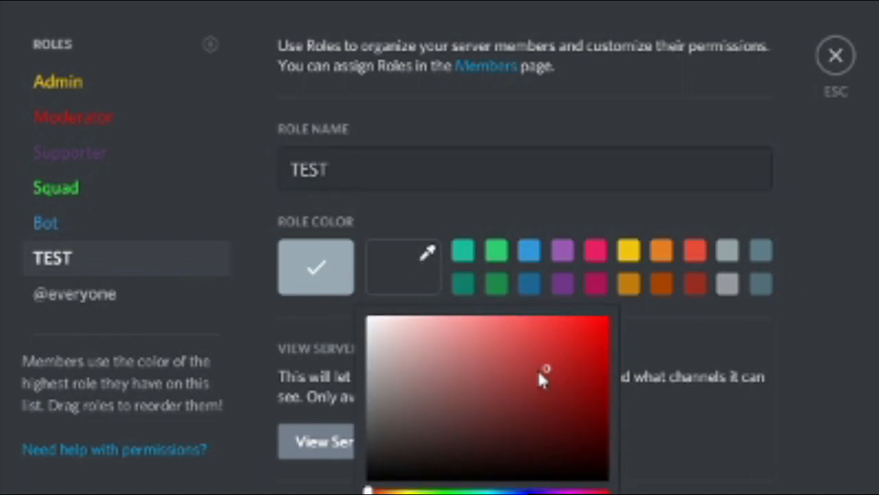
click(364, 334)
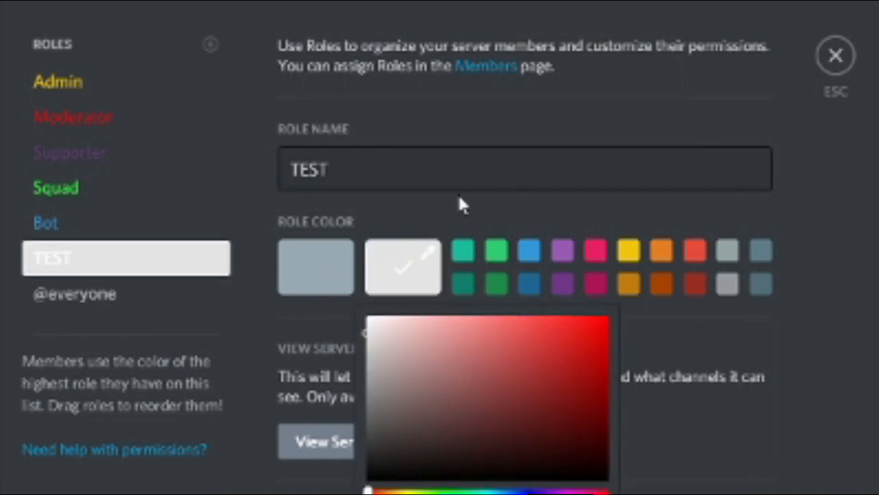
click(846, 433)
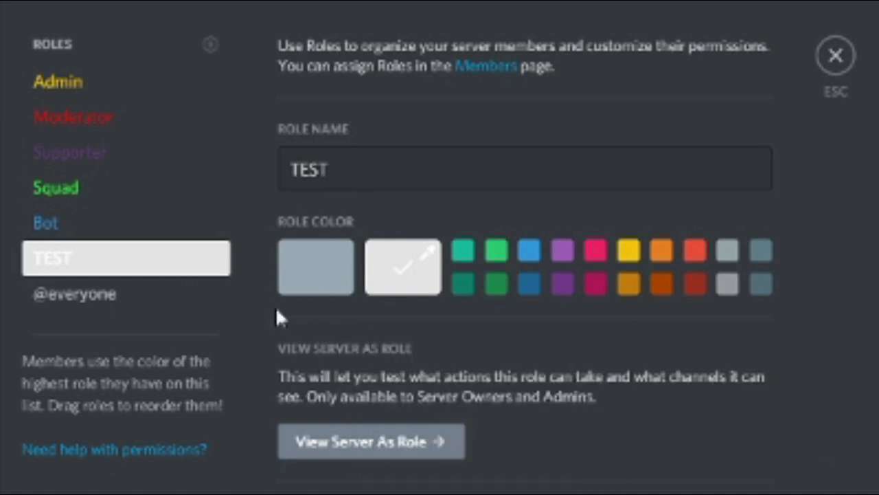
Enable displaying TEST role members separately from online members
scroll(642, 390, down, 2)
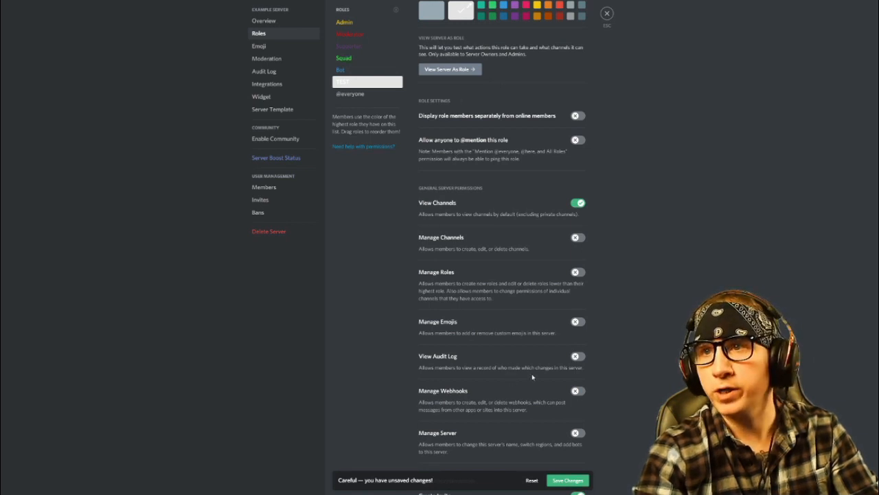
scroll(533, 344, up, 2)
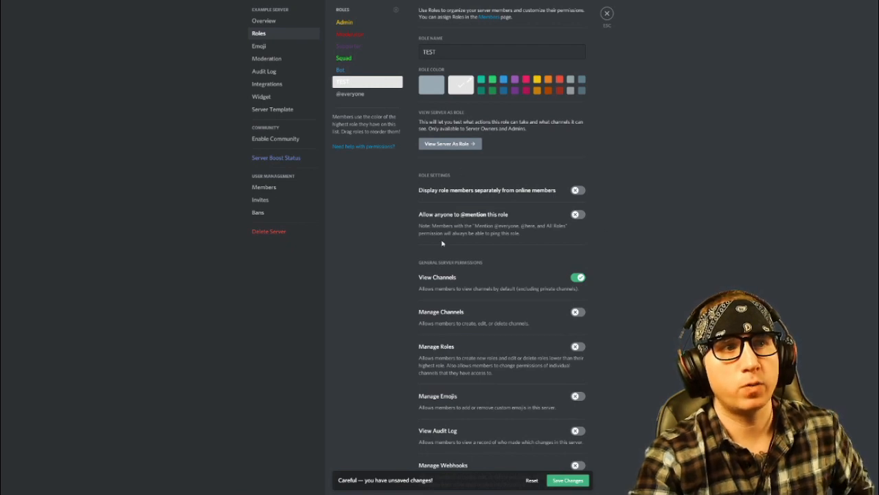
click(582, 193)
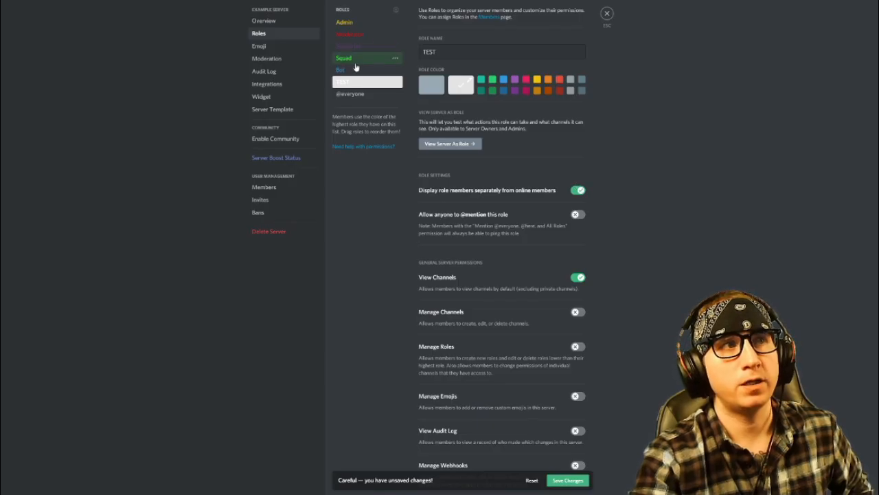
scroll(612, 158, down, 1)
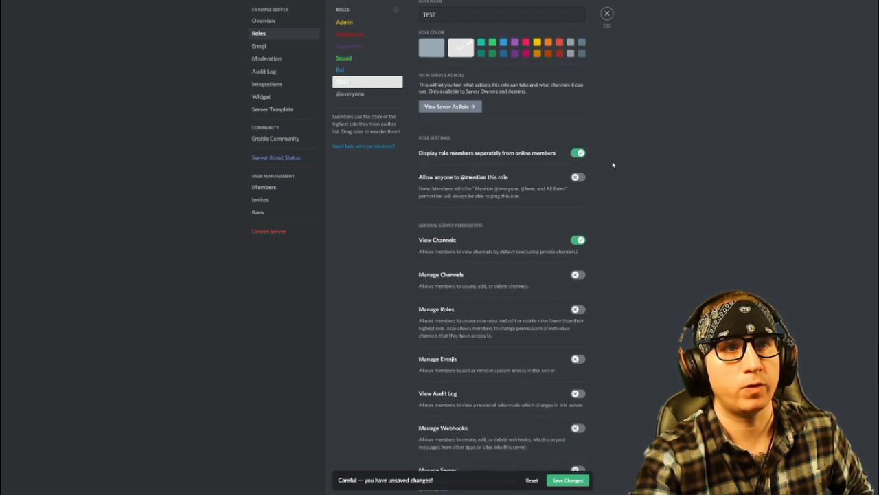
scroll(613, 154, down, 1)
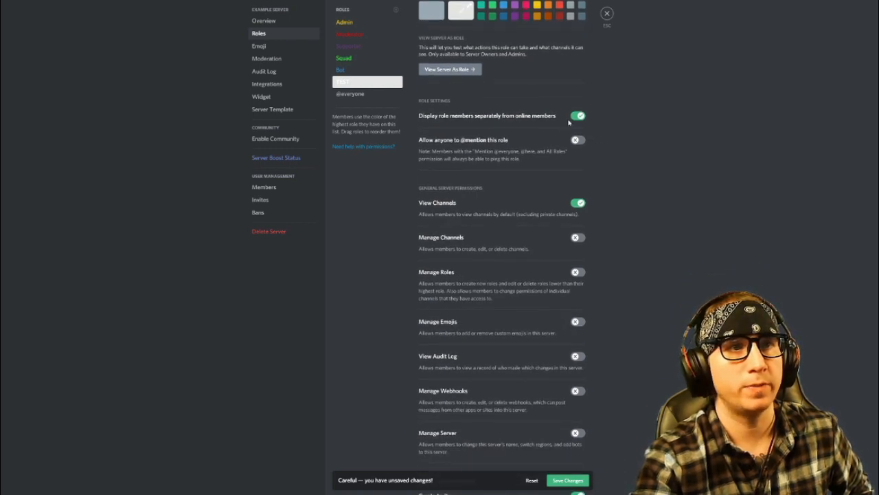
scroll(605, 135, down, 2)
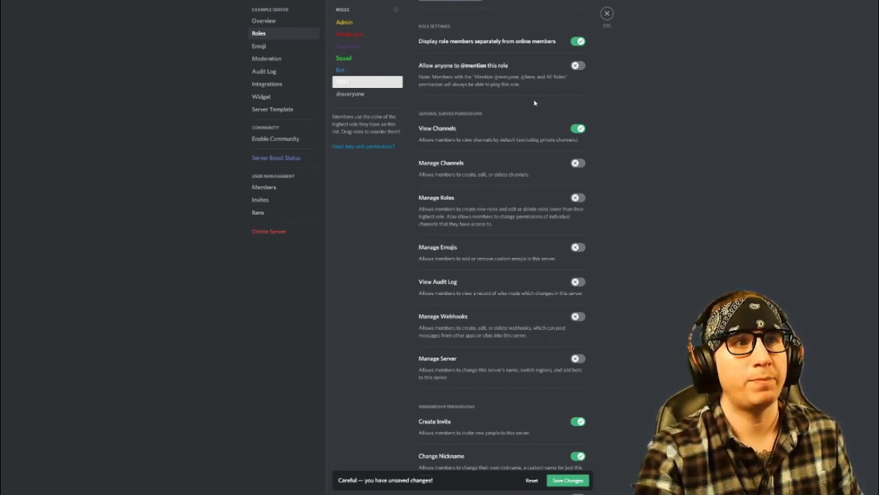
scroll(534, 103, down, 2)
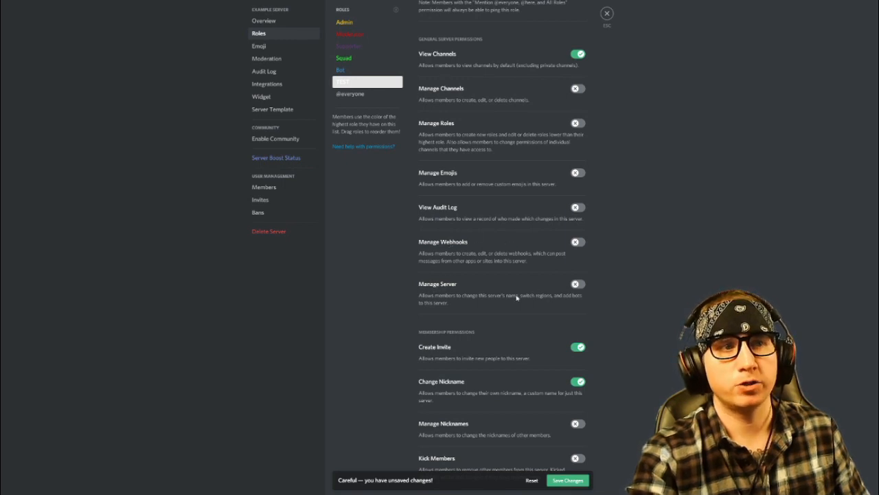
scroll(522, 295, down, 2)
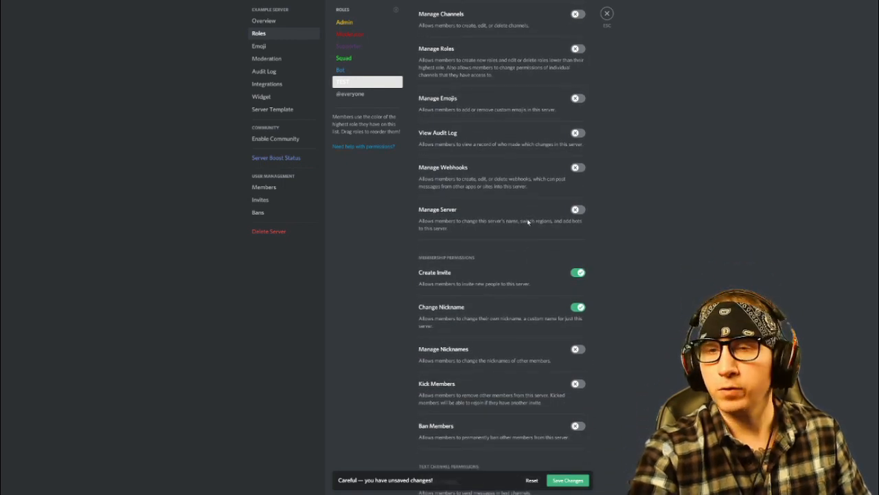
scroll(529, 222, down, 1)
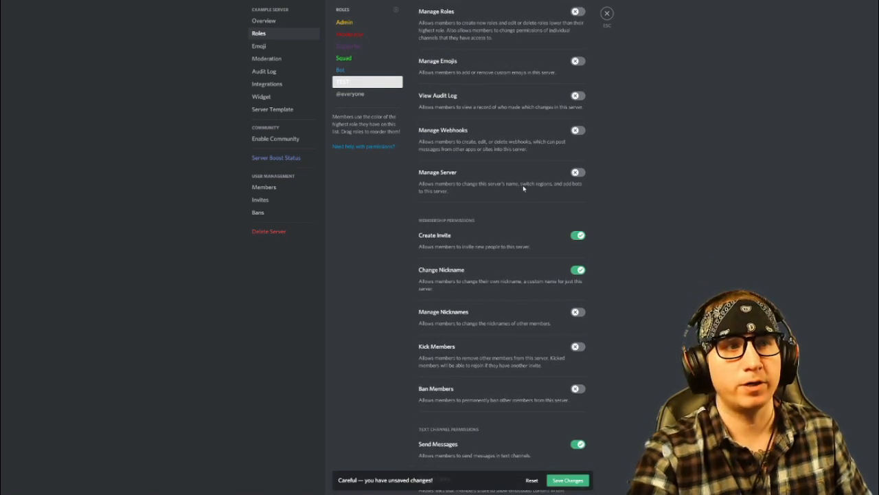
scroll(524, 187, down, 5)
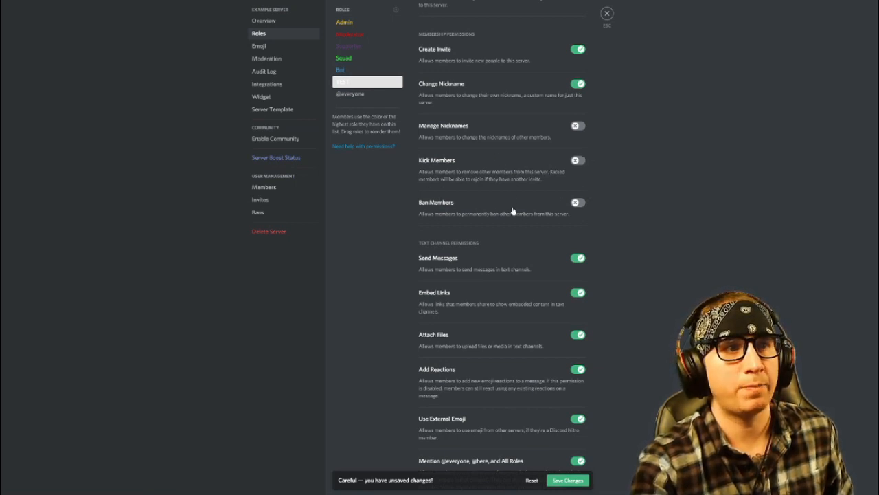
scroll(515, 212, down, 3)
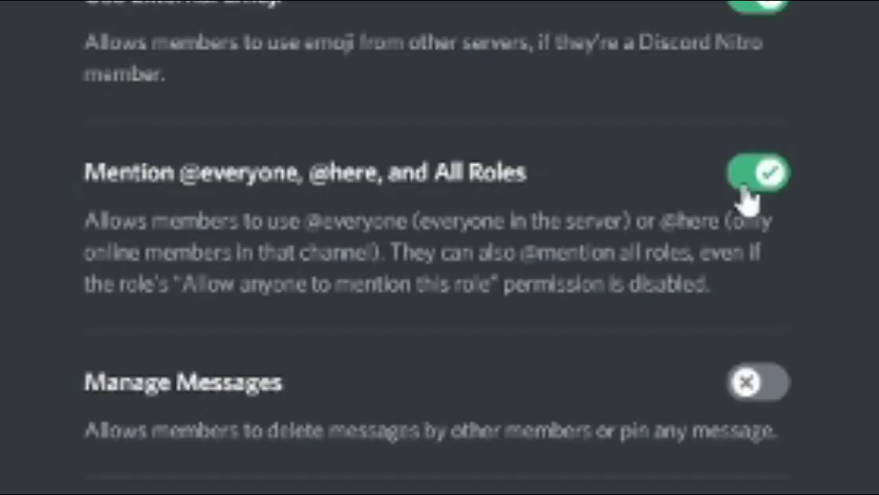
click(746, 189)
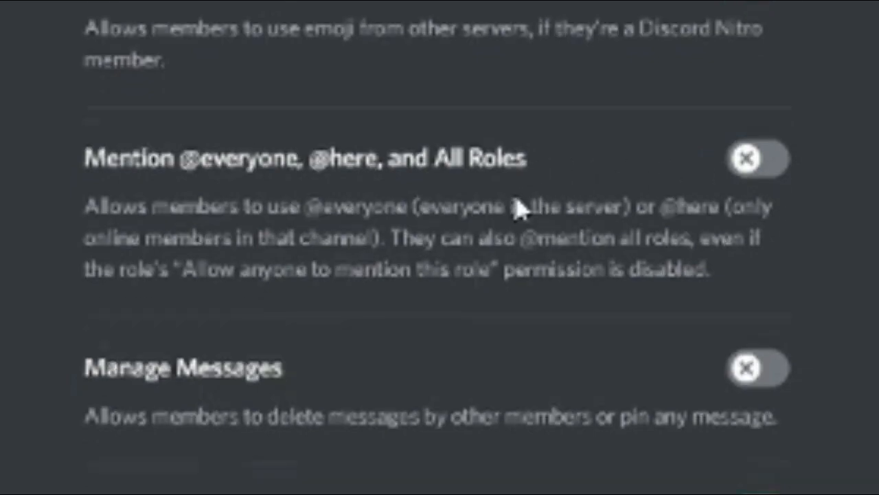
Review the TEST role's remaining text, voice and advanced permissions, then save the role changes and close the server settings
scroll(521, 283, down, 1)
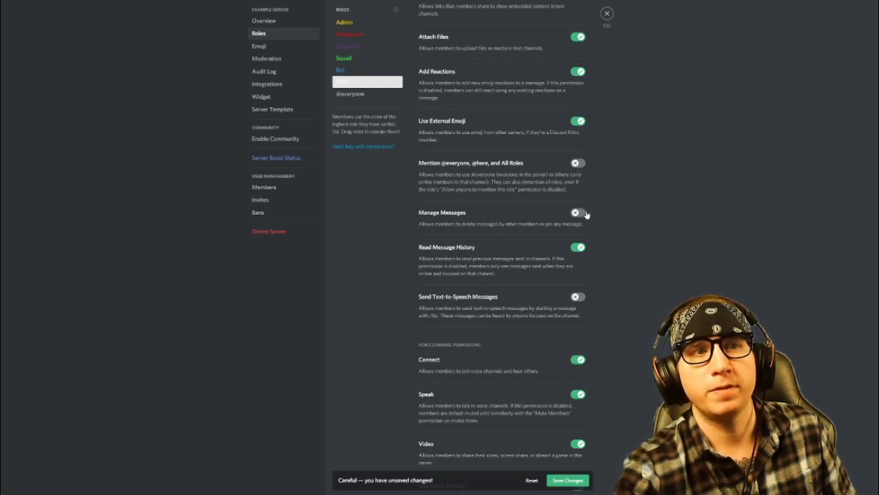
scroll(500, 303, down, 2)
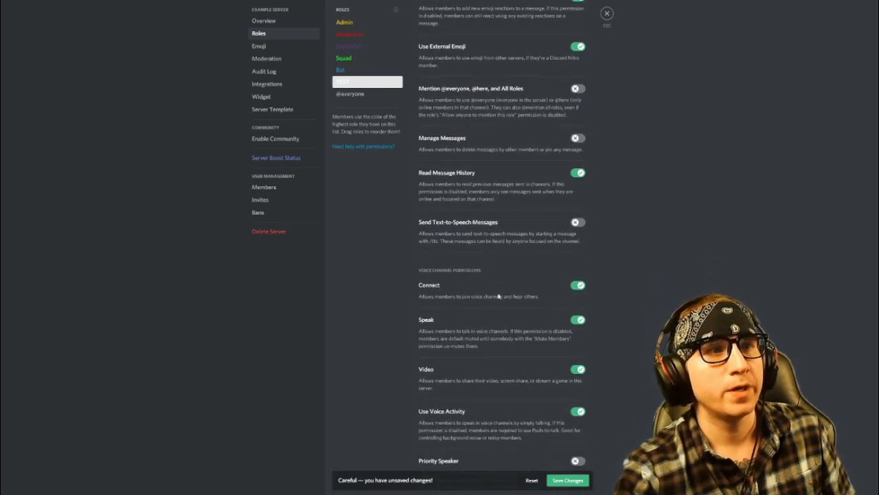
scroll(582, 143, down, 2)
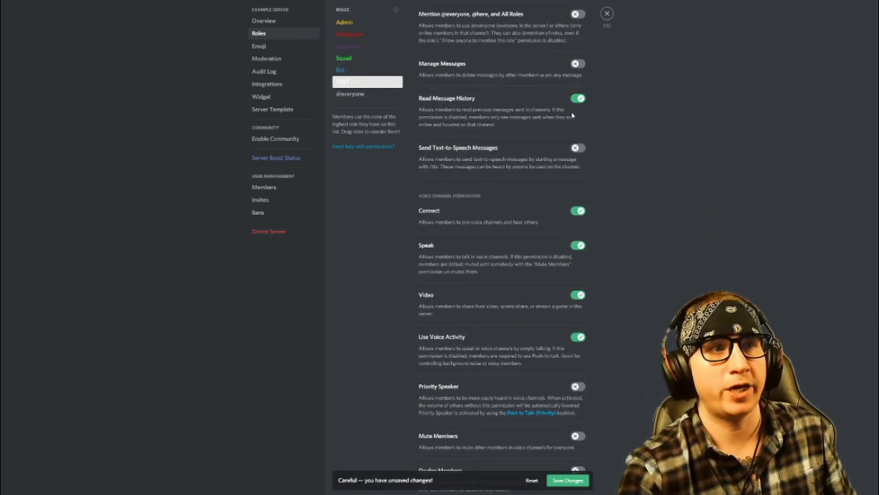
scroll(514, 155, down, 1)
scroll(514, 155, down, 3)
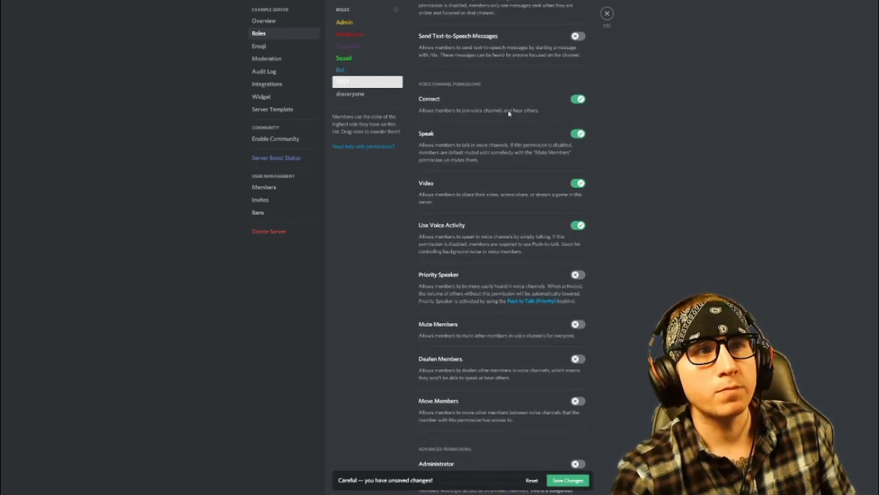
scroll(502, 222, down, 1)
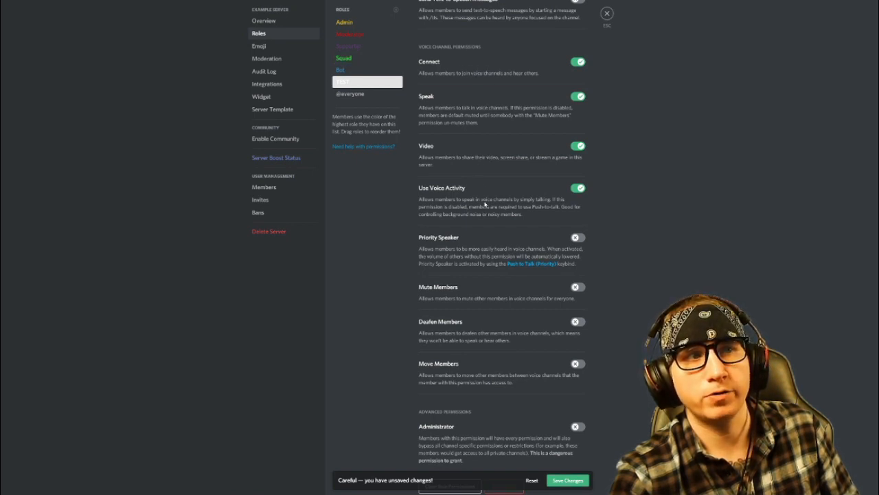
scroll(514, 286, down, 1)
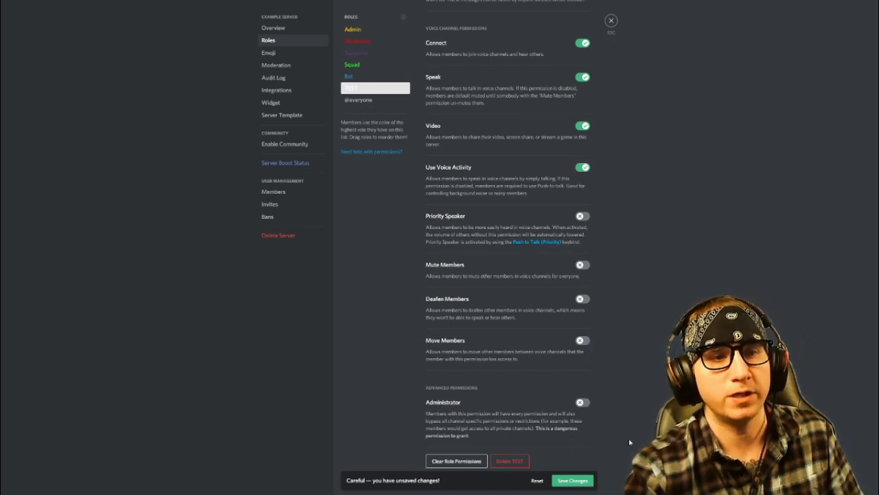
click(574, 481)
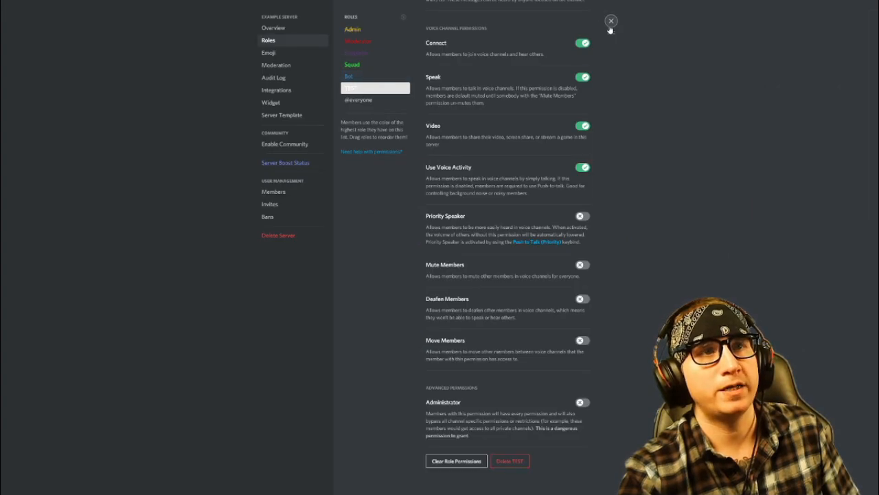
click(609, 23)
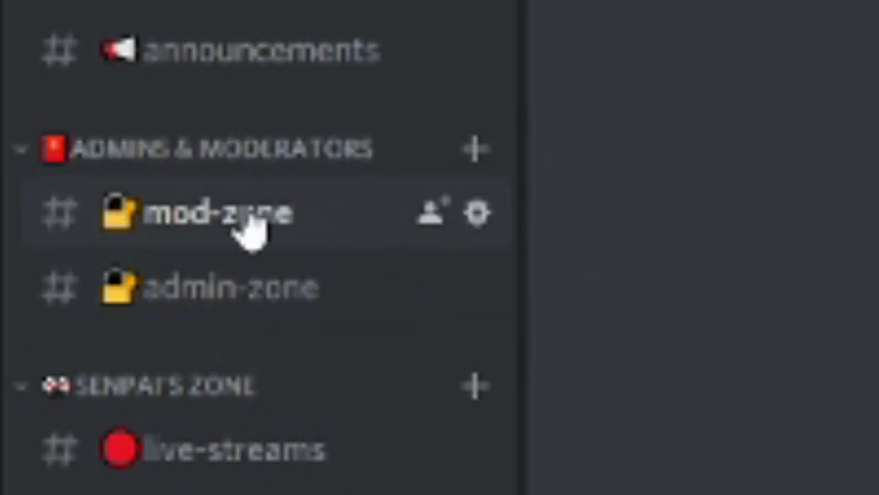
click(477, 214)
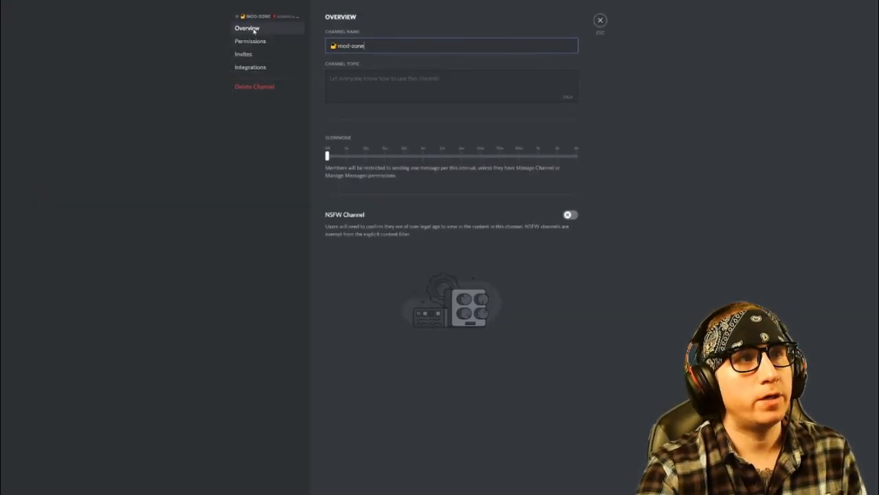
click(256, 46)
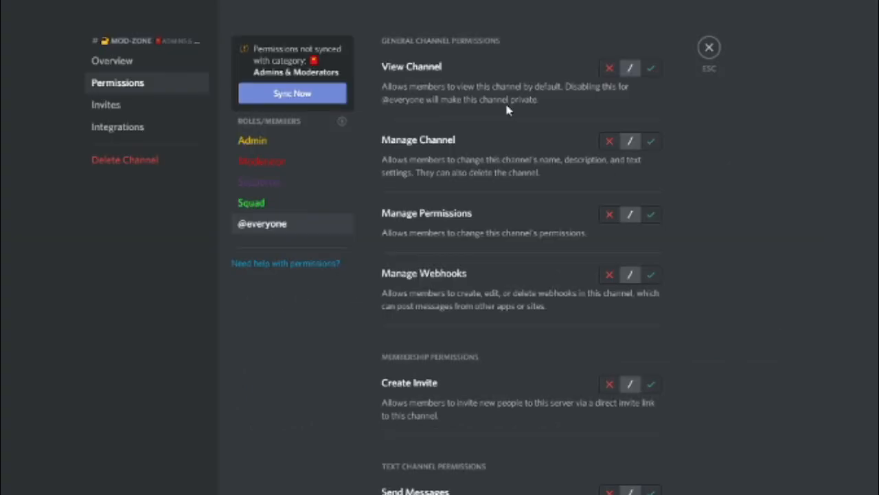
click(609, 68)
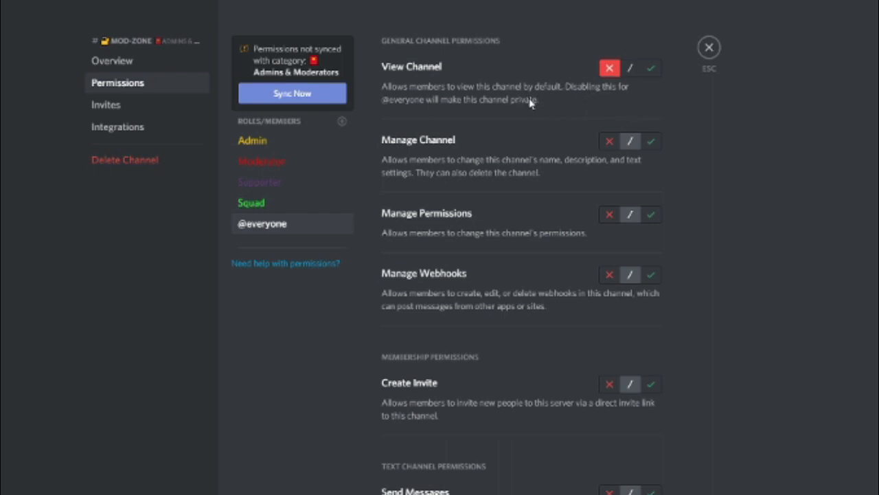
Allow the View Channel permission for the Moderator and Admin roles in the mod-zone channel
click(279, 169)
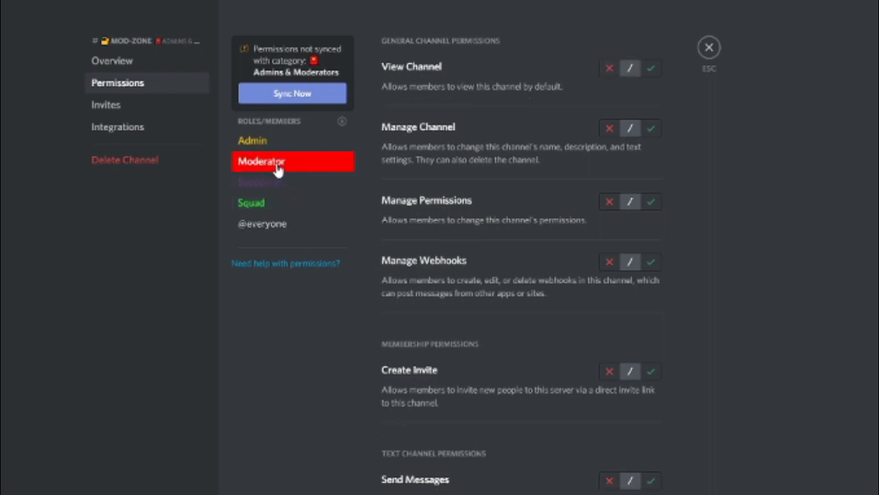
click(651, 73)
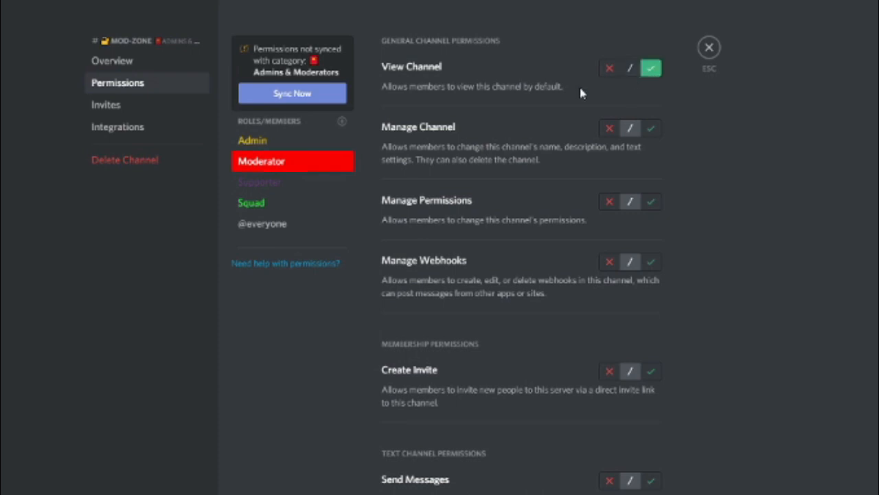
click(287, 141)
click(651, 70)
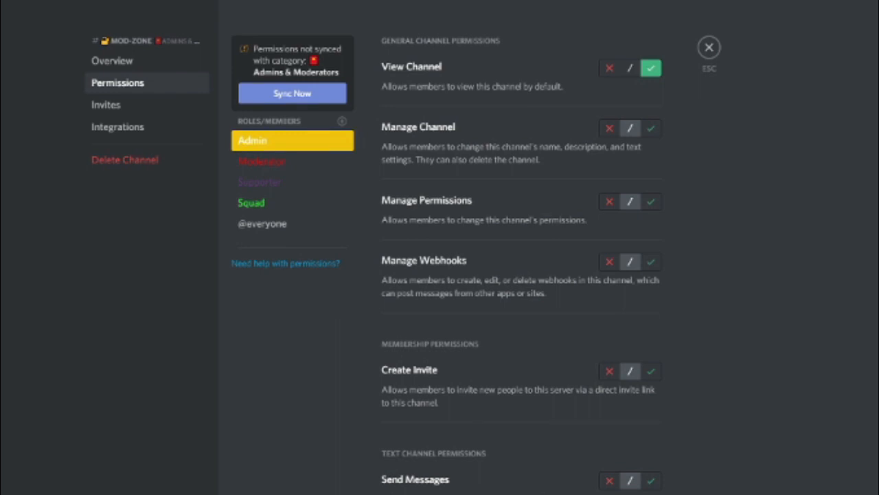
click(283, 162)
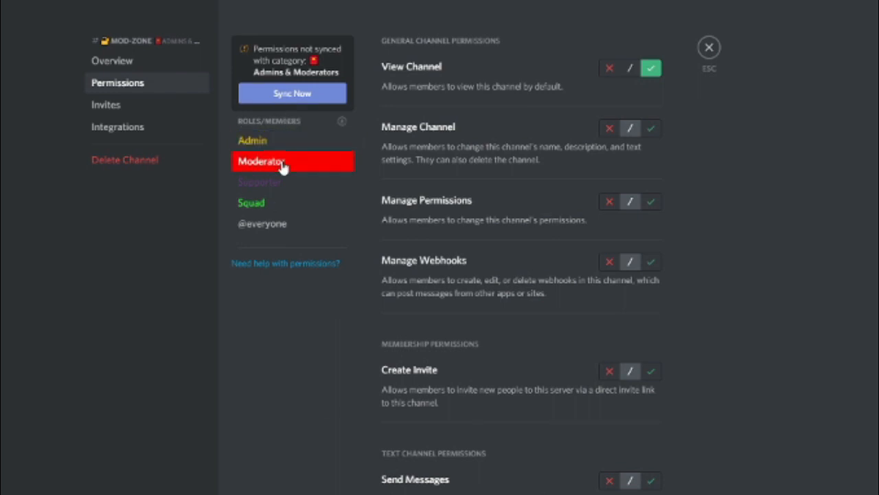
click(268, 144)
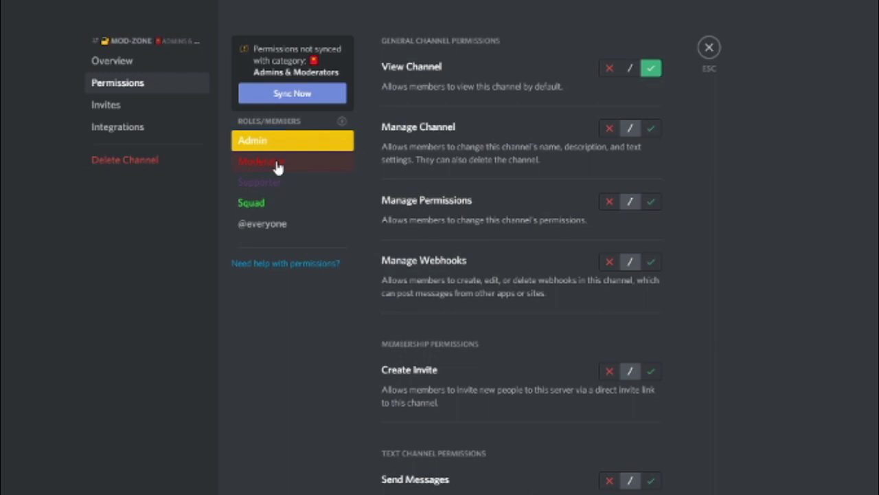
click(278, 165)
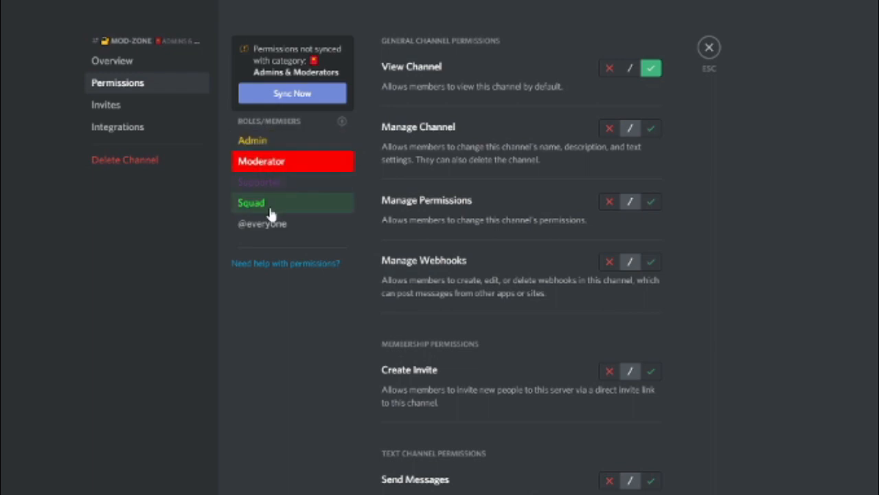
click(270, 207)
click(272, 187)
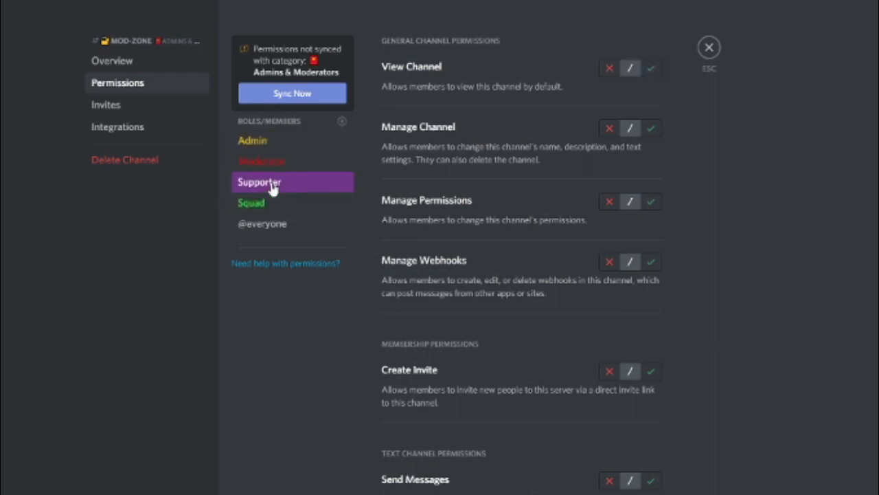
click(275, 203)
click(279, 224)
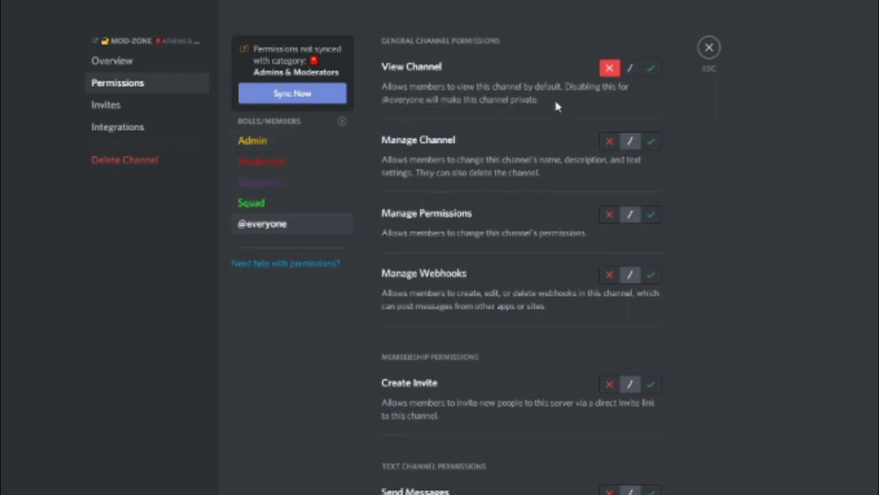
click(710, 48)
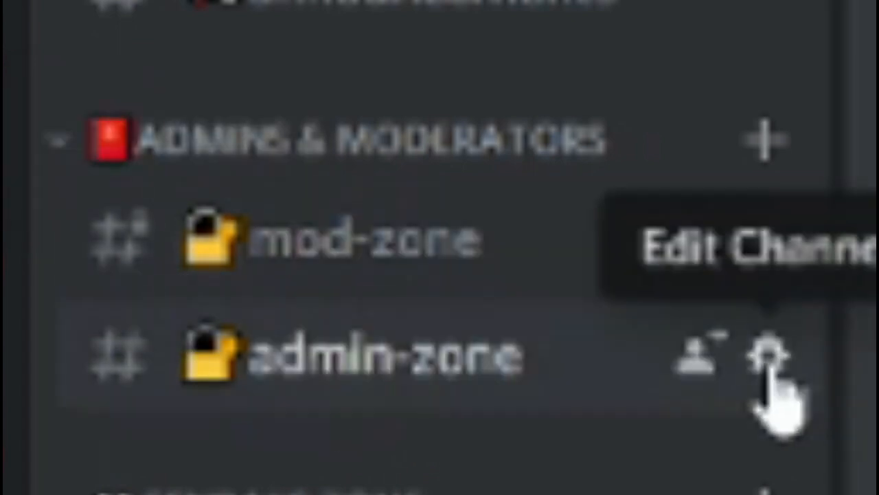
click(769, 361)
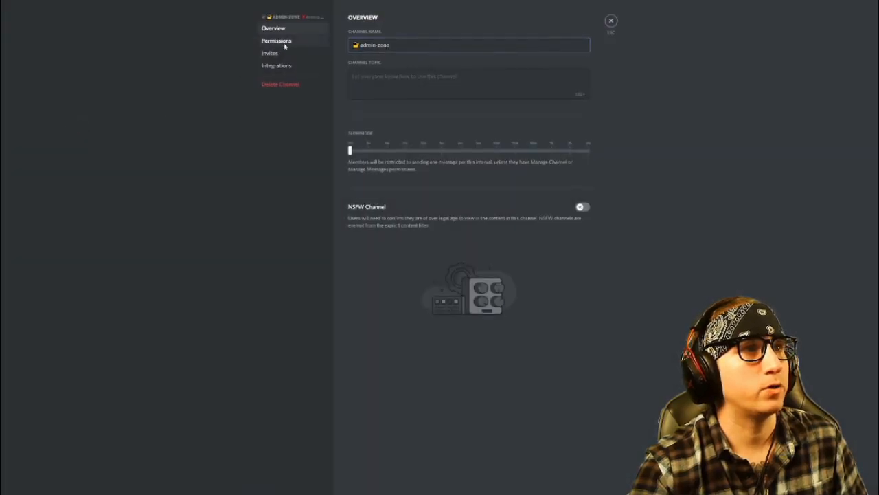
click(284, 44)
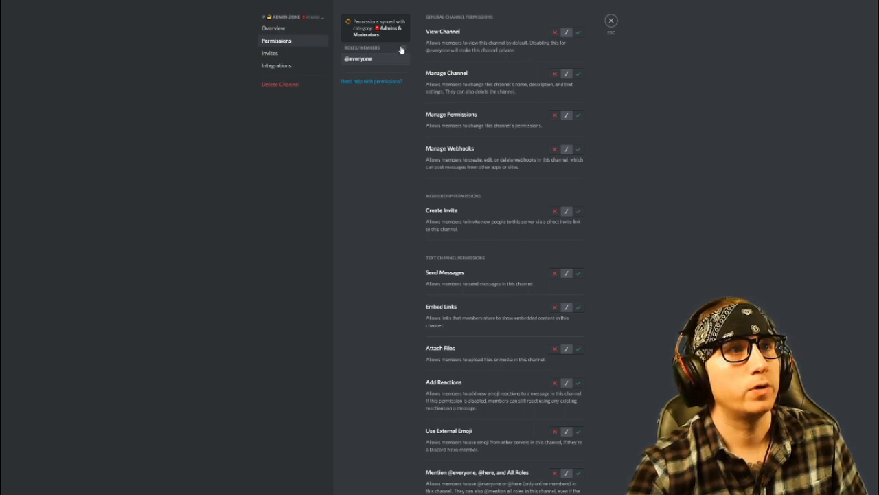
click(554, 32)
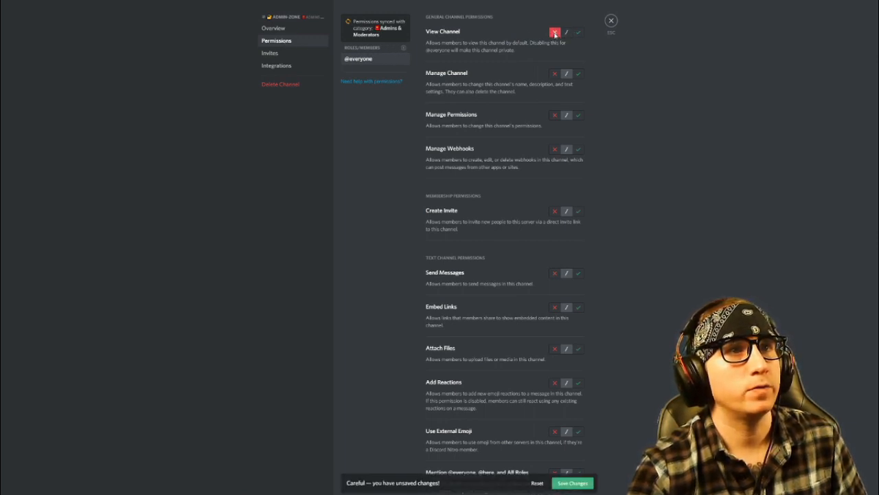
Add the Admin role to the admin-zone channel's permissions and allow it View Channel
click(404, 48)
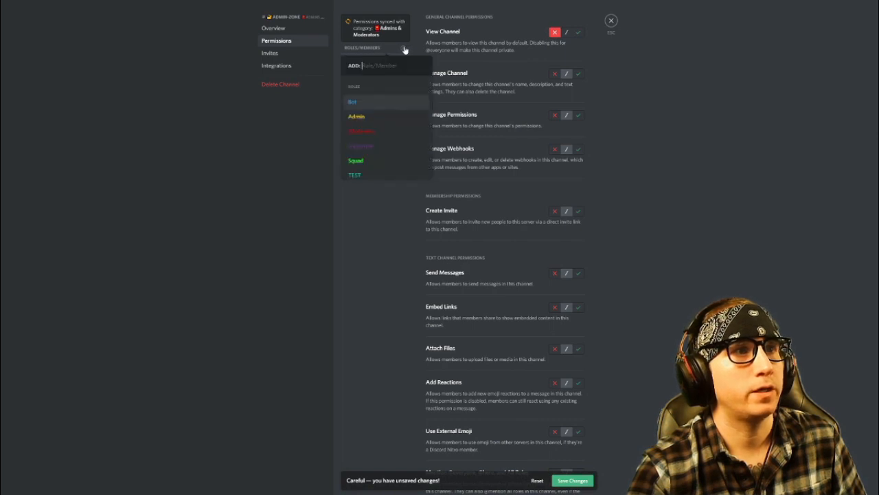
click(368, 118)
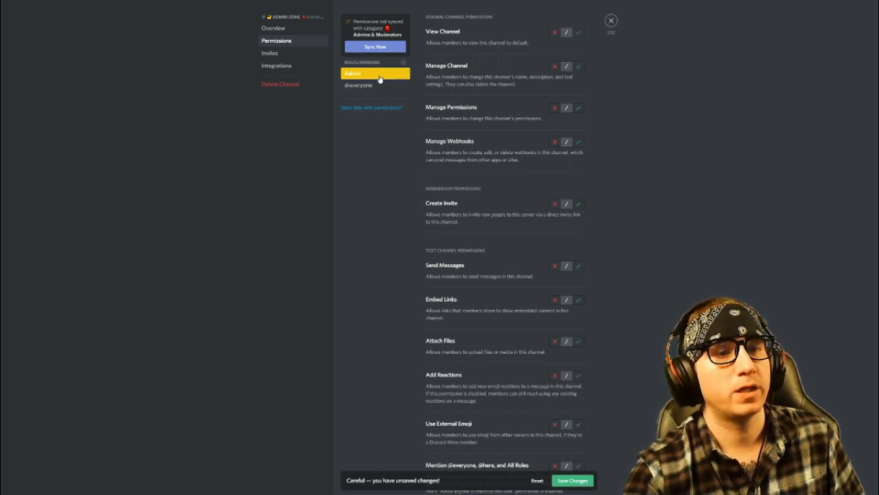
click(579, 33)
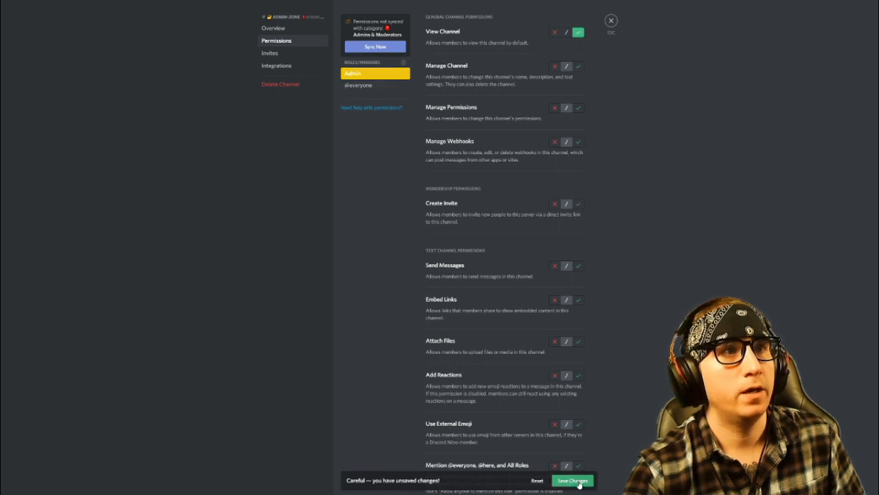
Save the admin-zone channel's permission changes and close the channel settings
click(579, 481)
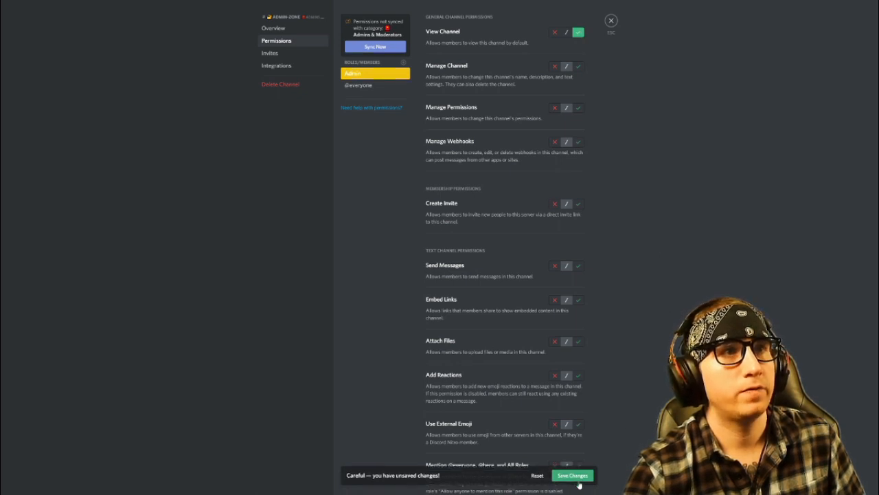
click(610, 22)
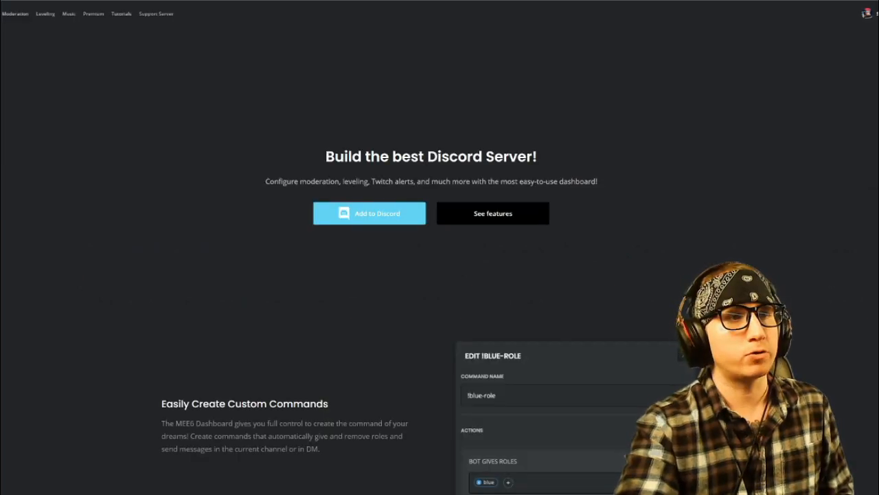
Start adding the MEE6 bot to Discord with Example Server as its target and continue to the permission request
click(362, 220)
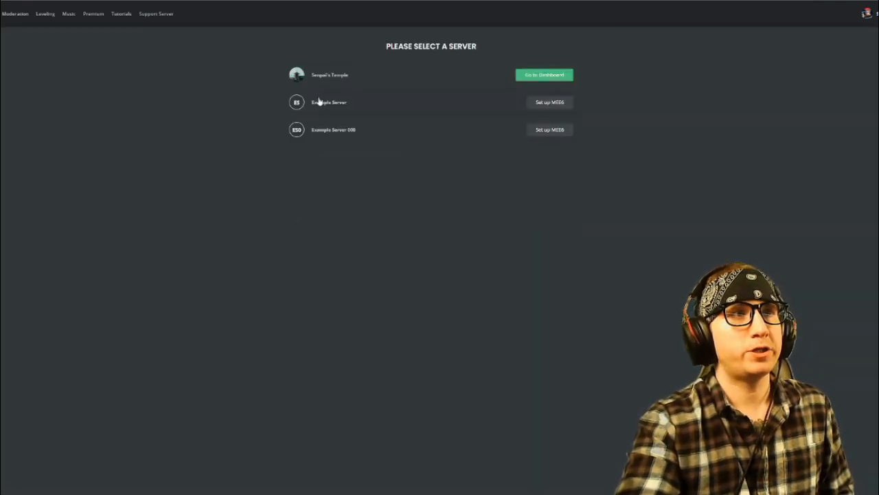
click(557, 107)
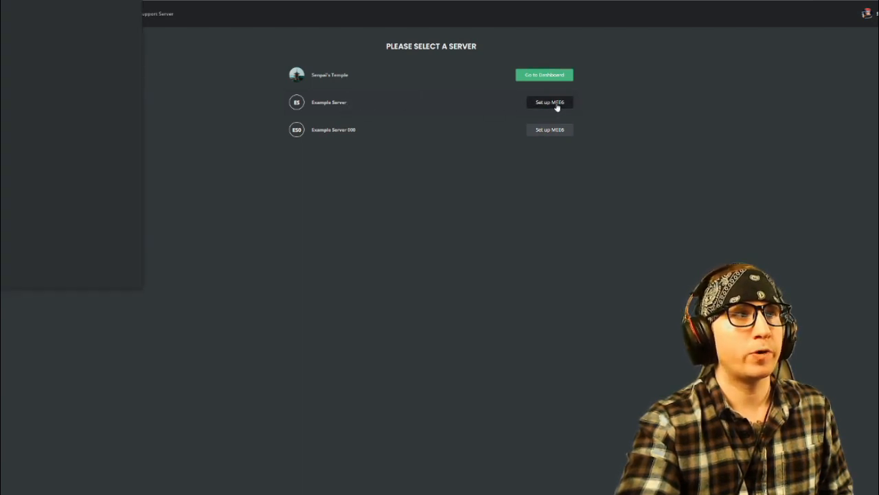
drag(78, 9, 490, 77)
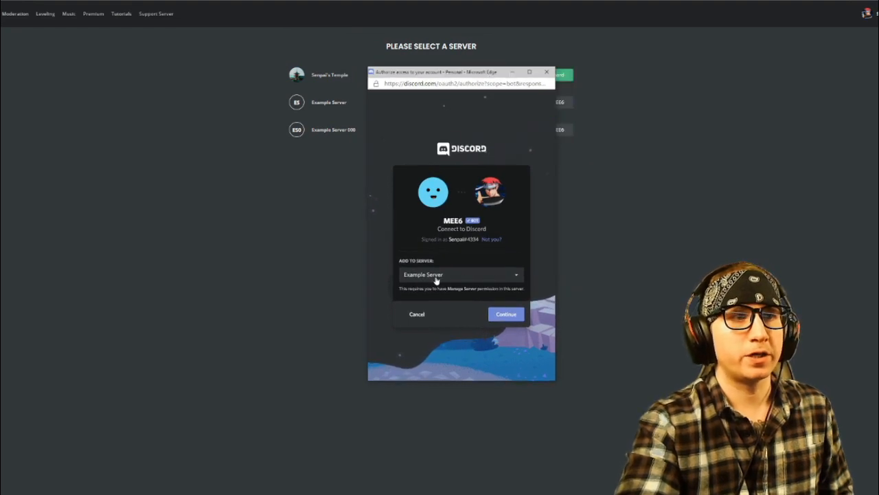
click(504, 314)
Authorize MEE6 with all requested permissions and complete the human verification
scroll(473, 236, down, 3)
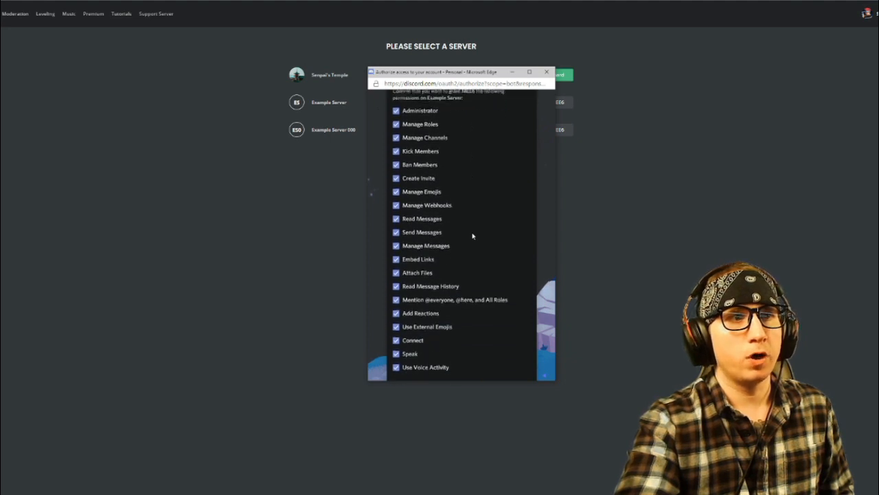
scroll(461, 186, down, 3)
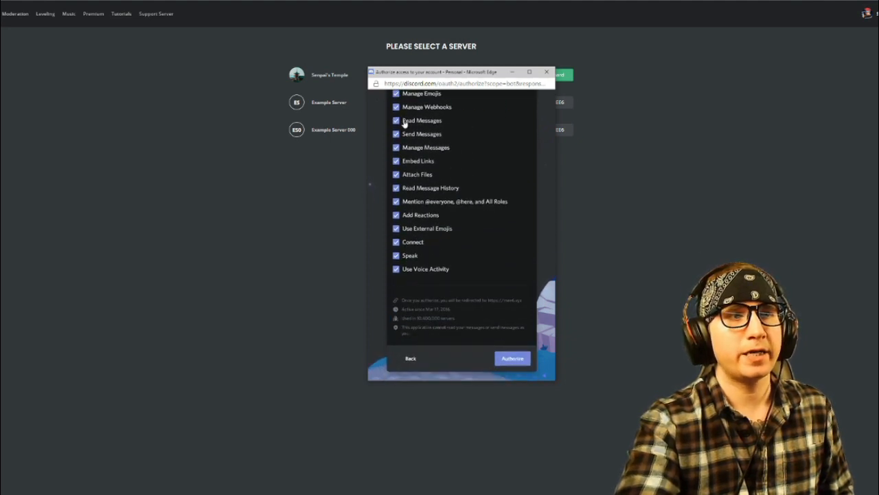
click(512, 359)
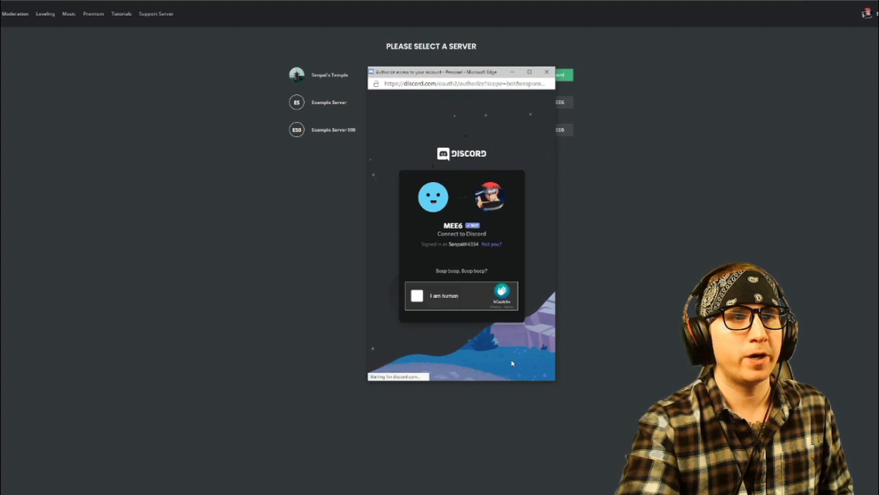
click(414, 296)
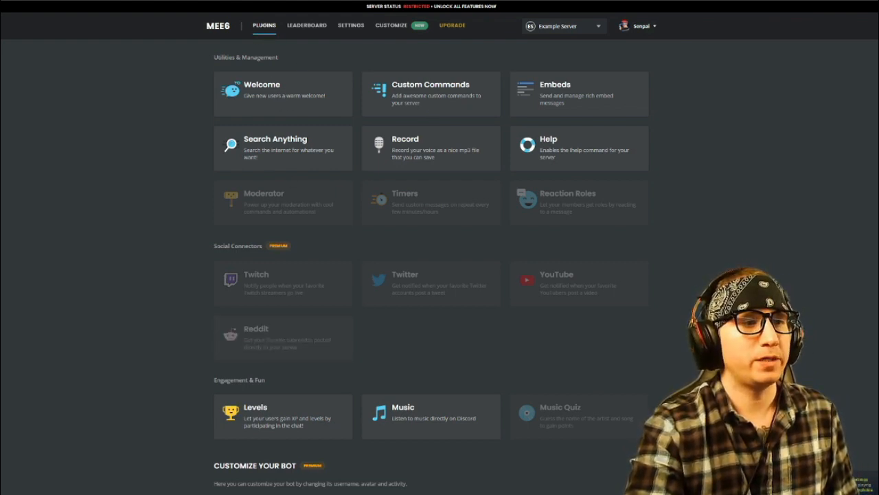
Switch to Discord and assign the Bot role to the MEE6 member
mouse_move(236, 493)
click(236, 470)
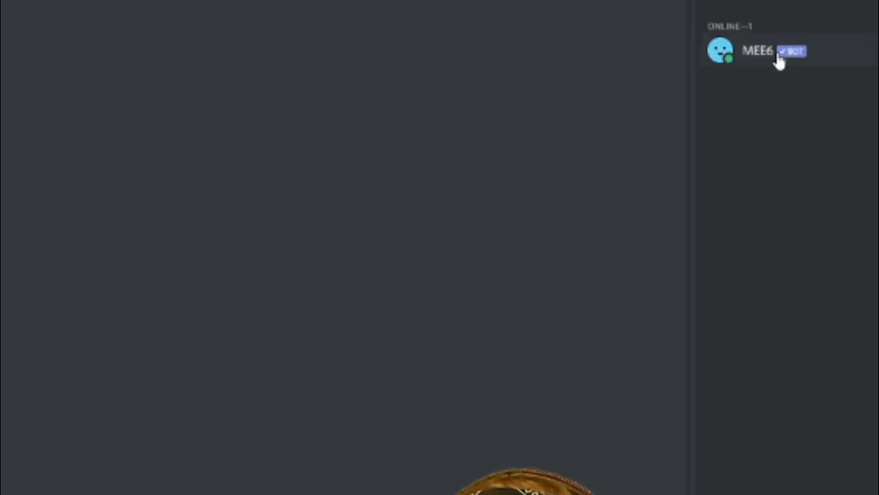
right_click(754, 58)
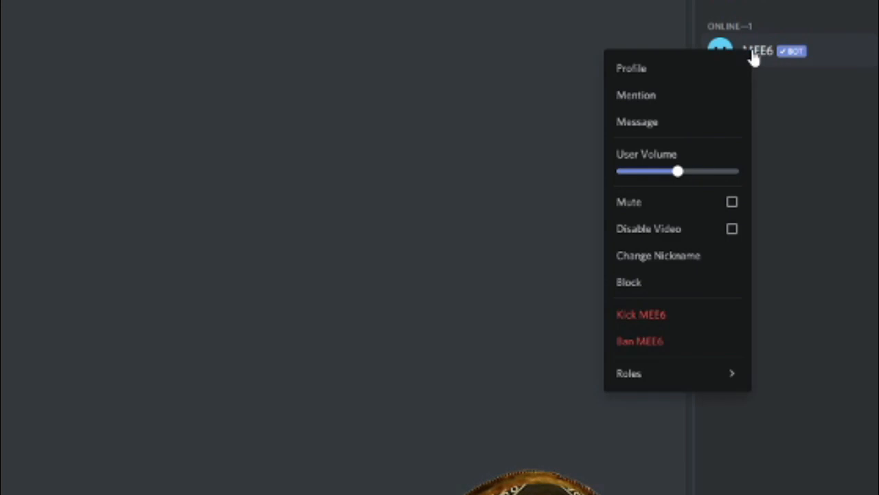
mouse_move(658, 381)
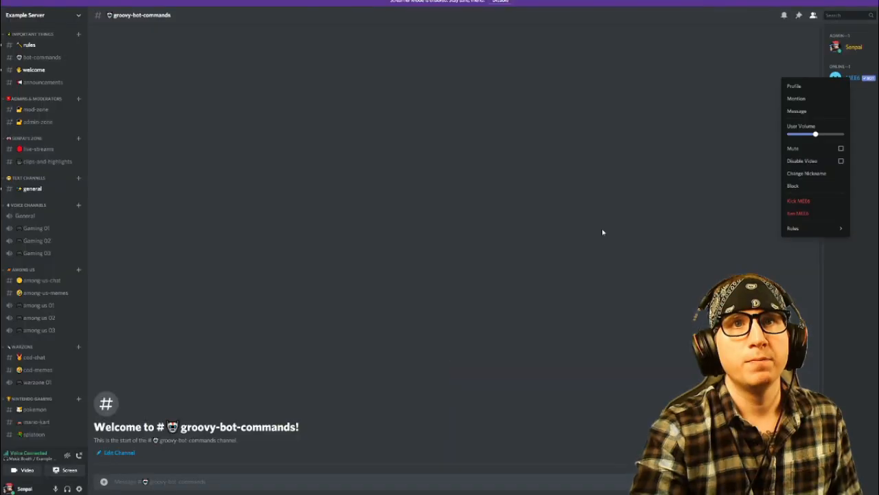
click(602, 232)
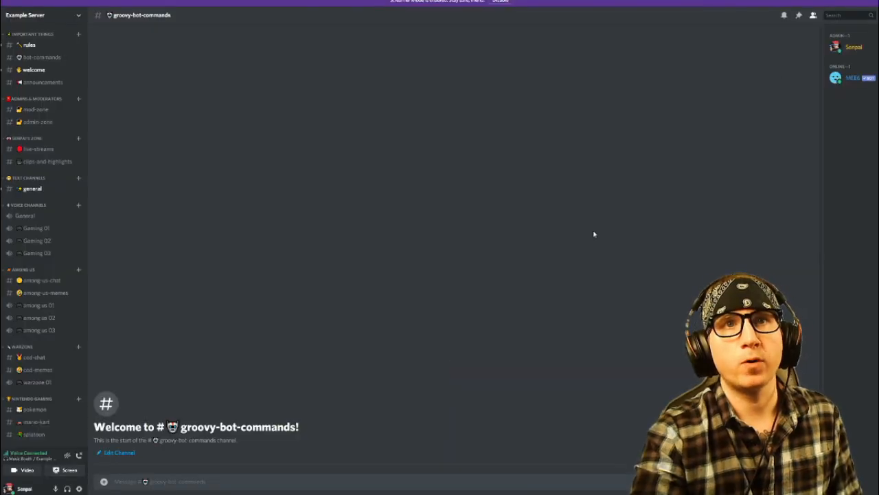
In Example Server's role settings, move the MEE6 role to the top of the role order, above Admin
click(40, 19)
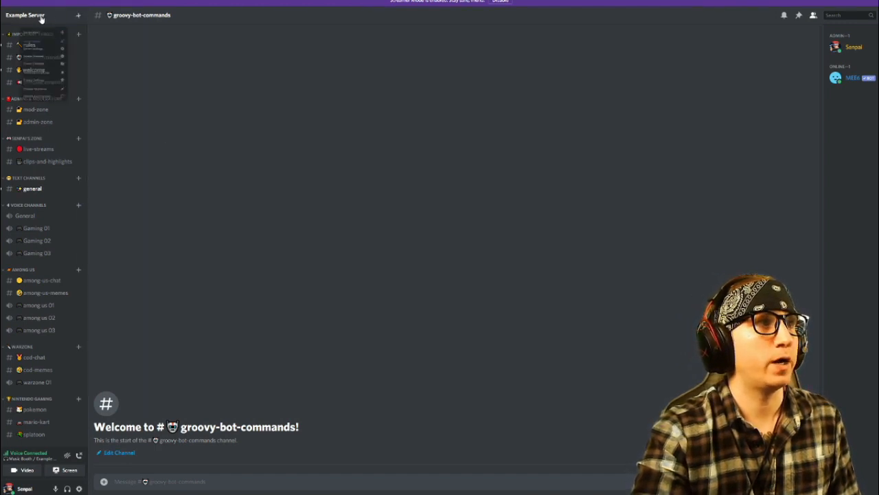
click(41, 65)
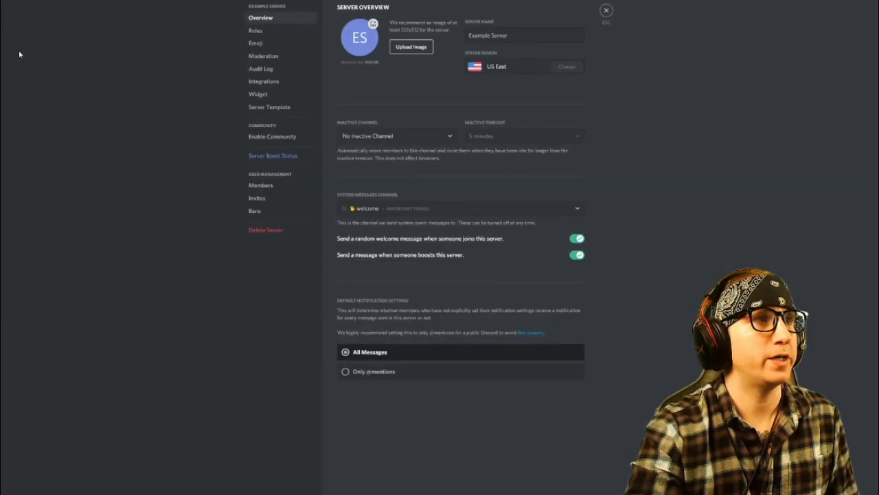
click(255, 30)
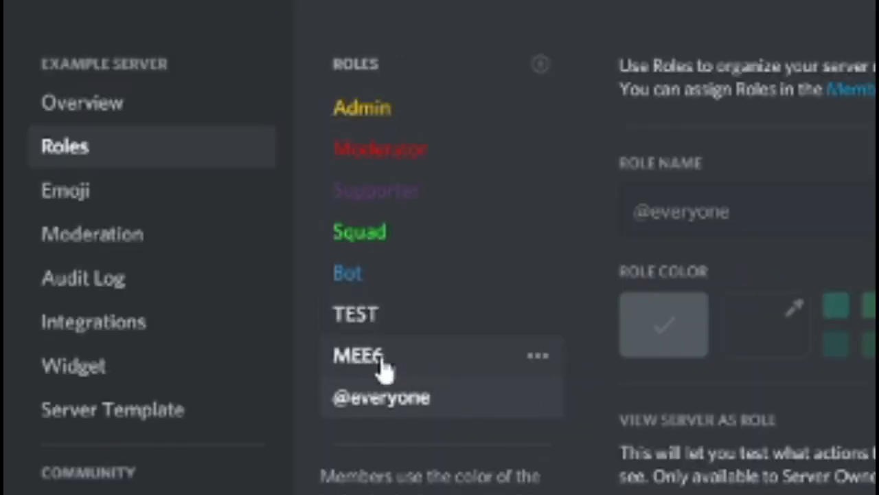
drag(383, 369, 371, 153)
drag(369, 106, 367, 122)
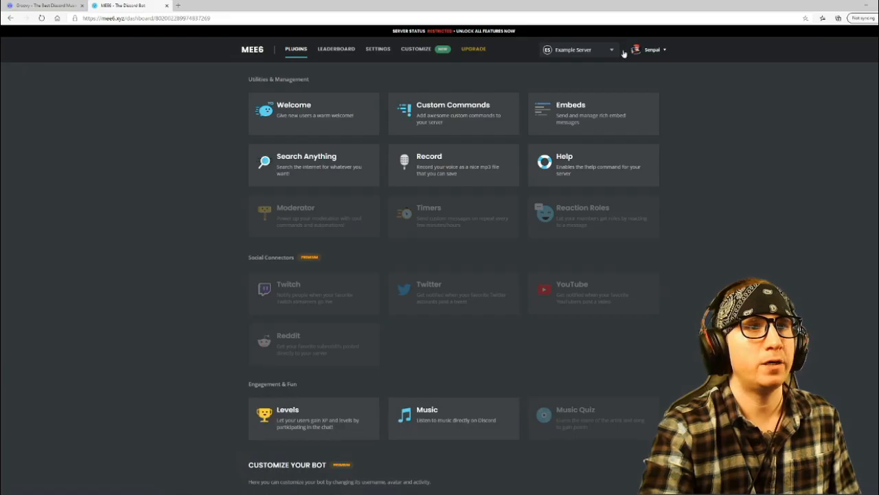
In the MEE6 dashboard, open the Welcome plugin and choose the welcome channel for the join message
click(305, 116)
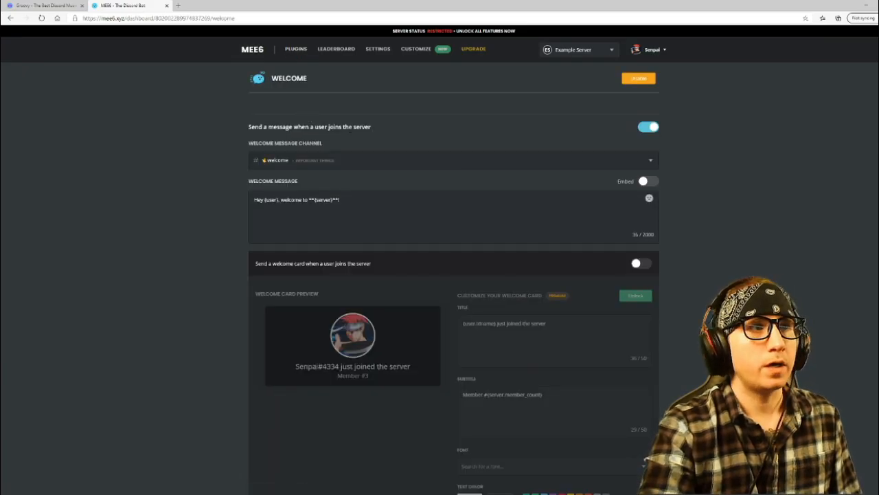
scroll(412, 161, down, 1)
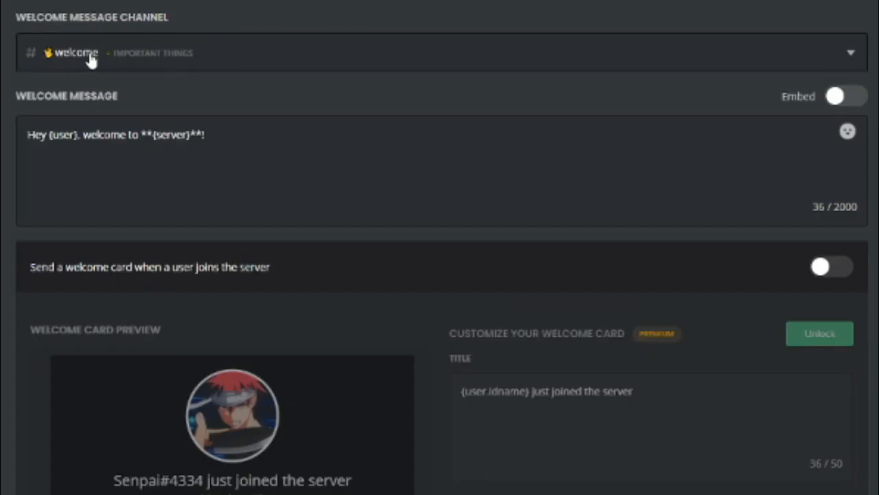
click(555, 58)
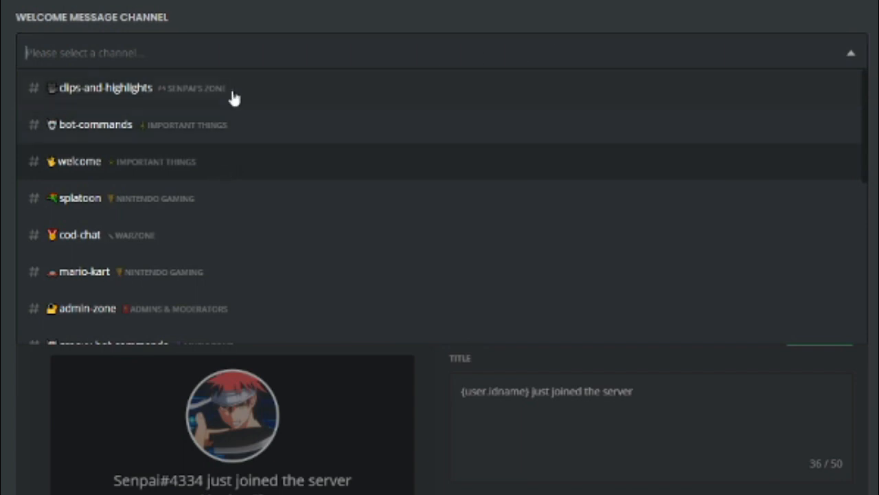
click(272, 18)
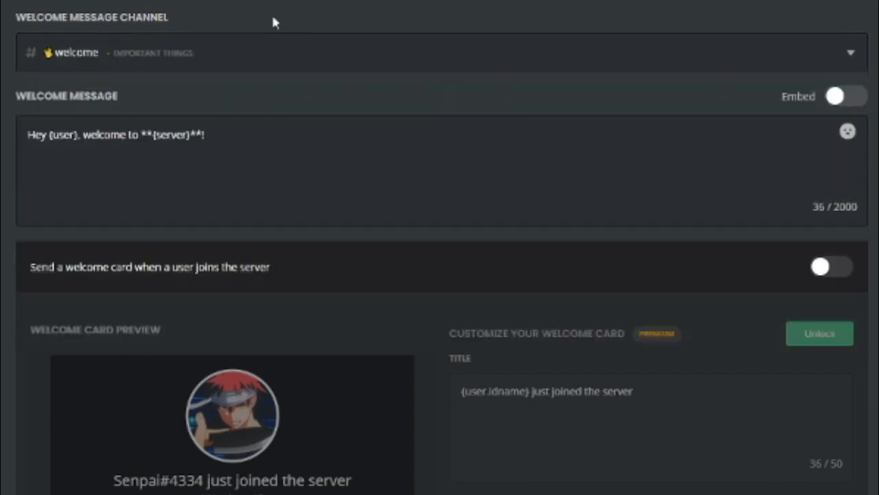
click(402, 55)
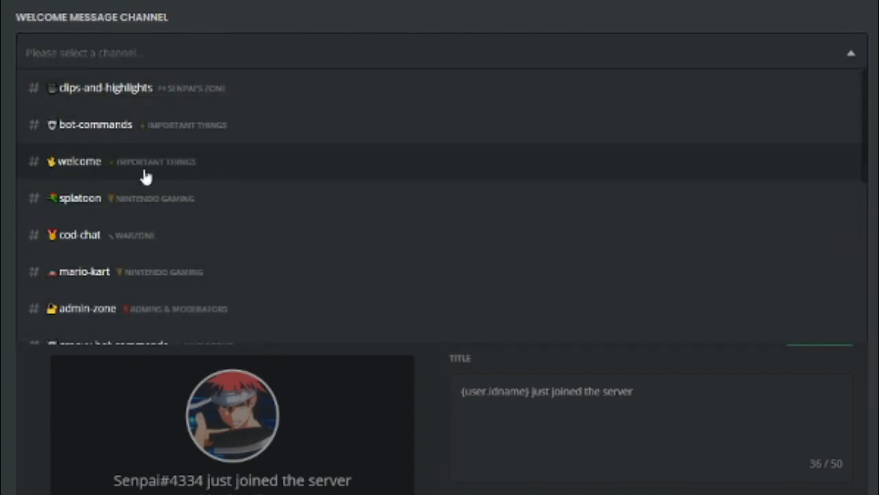
click(217, 165)
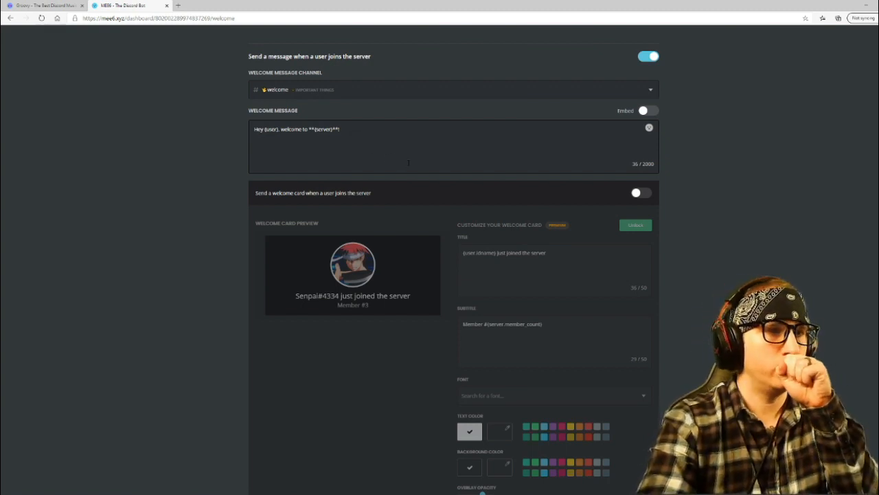
Review the Welcome plugin's message text, welcome card options and new-user settings
scroll(410, 168, down, 2)
scroll(412, 184, up, 1)
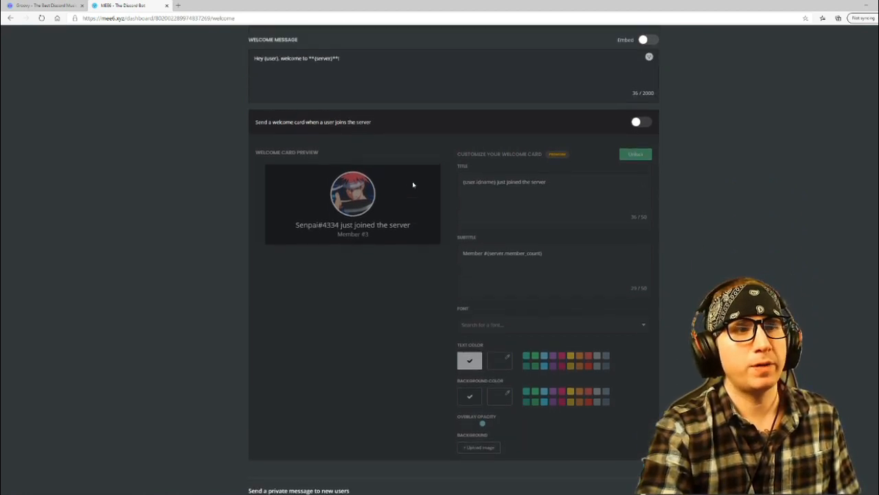
scroll(413, 184, up, 2)
scroll(413, 184, down, 3)
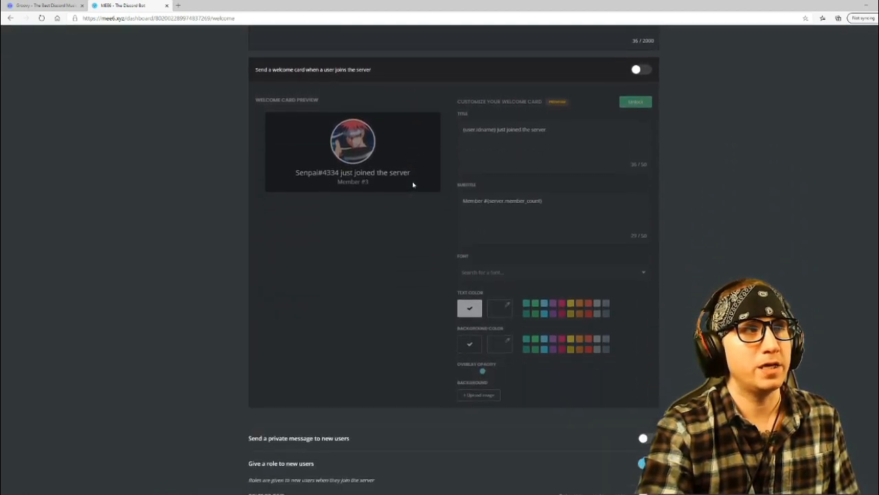
scroll(413, 184, down, 1)
scroll(414, 186, up, 4)
scroll(416, 197, down, 2)
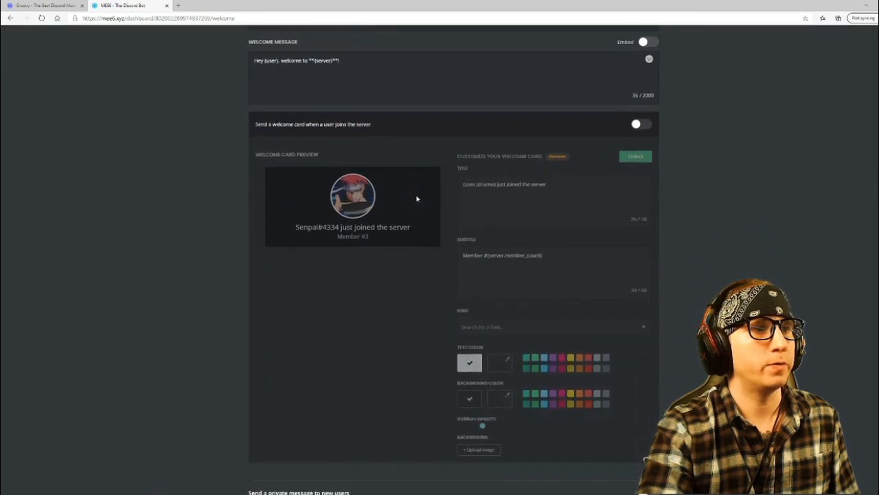
scroll(416, 206, down, 2)
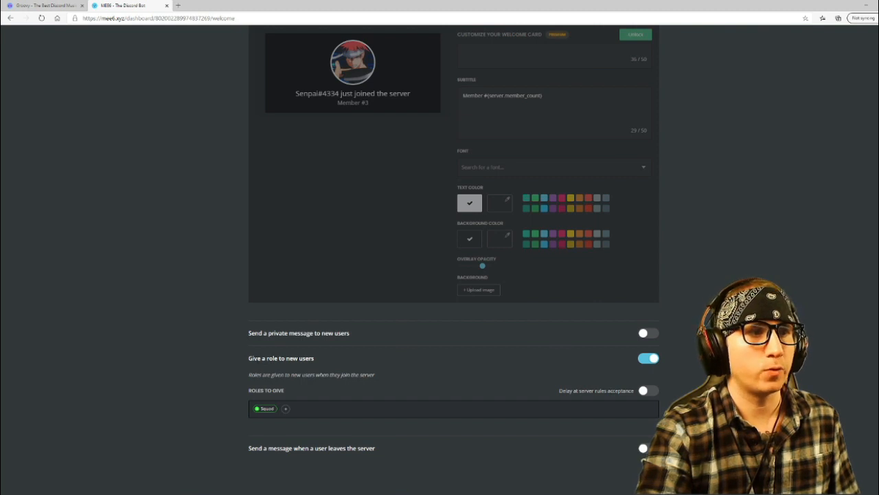
Examine the Give a role to new users option and the roles available to add alongside Squad
drag(249, 358, 298, 374)
scroll(305, 329, up, 4)
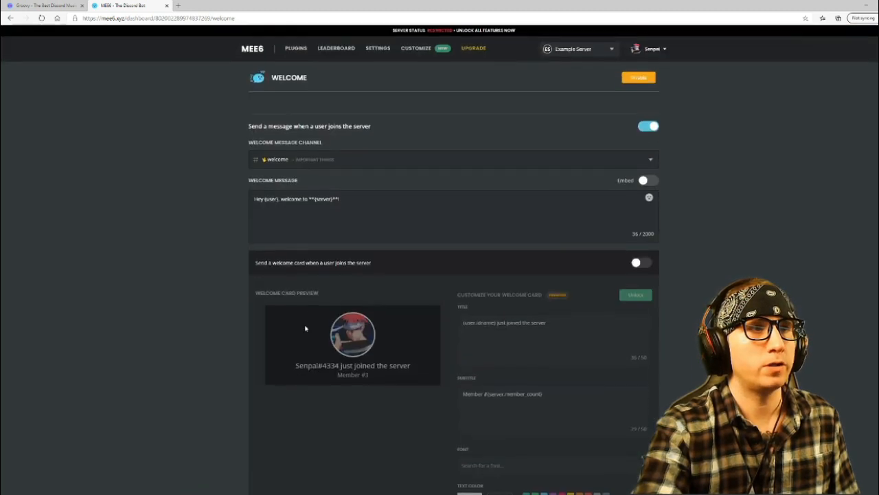
scroll(323, 179, down, 4)
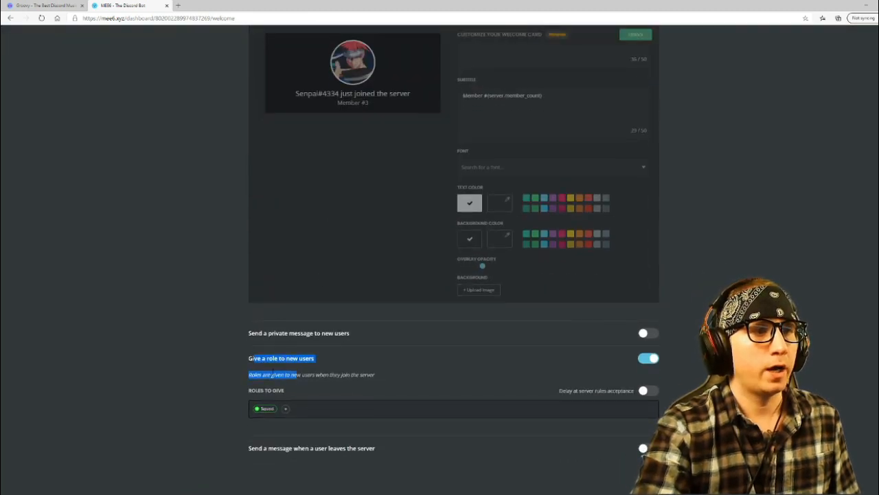
click(250, 358)
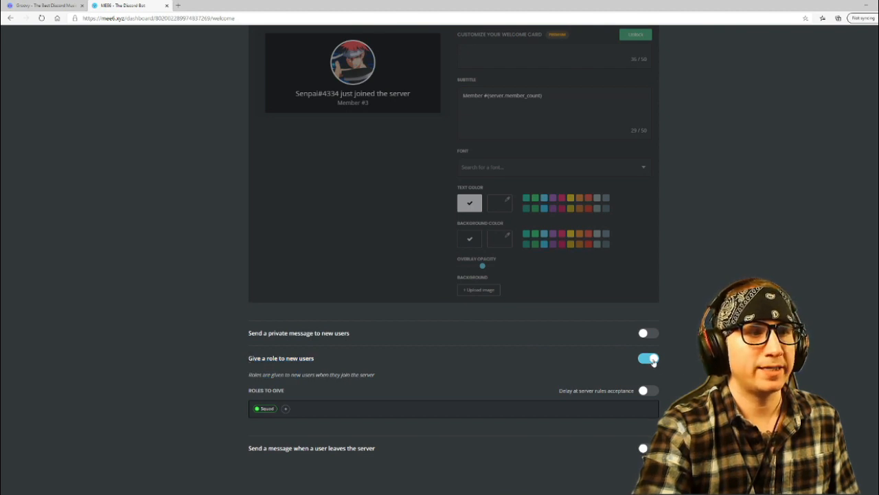
click(284, 409)
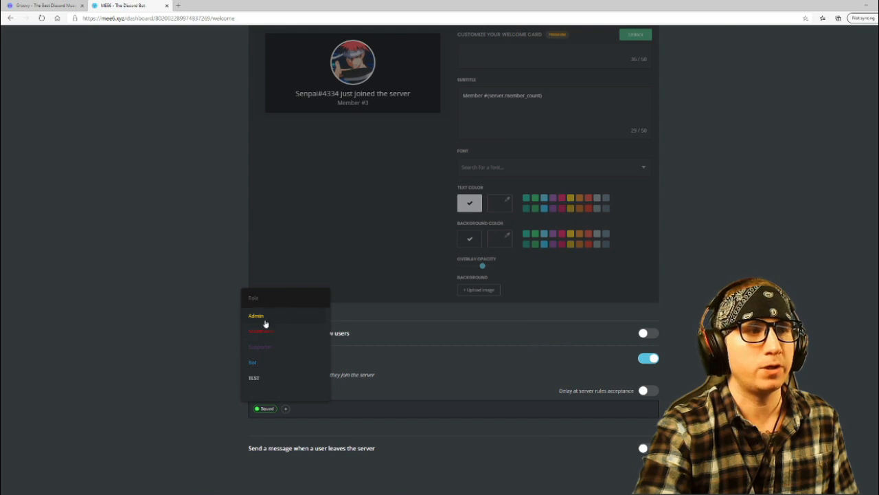
click(249, 419)
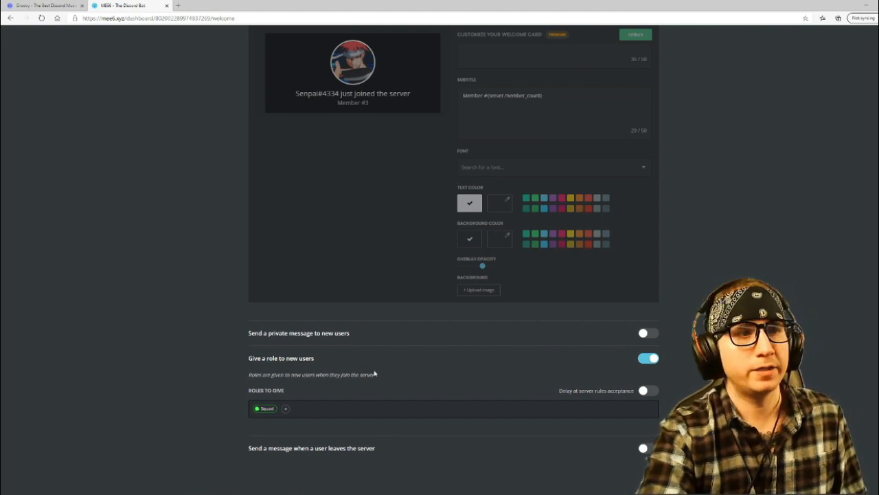
scroll(374, 372, up, 5)
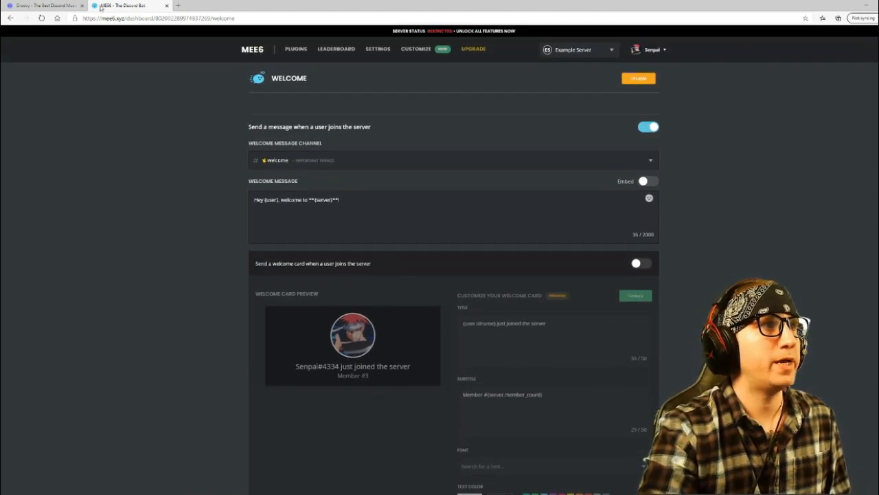
click(58, 6)
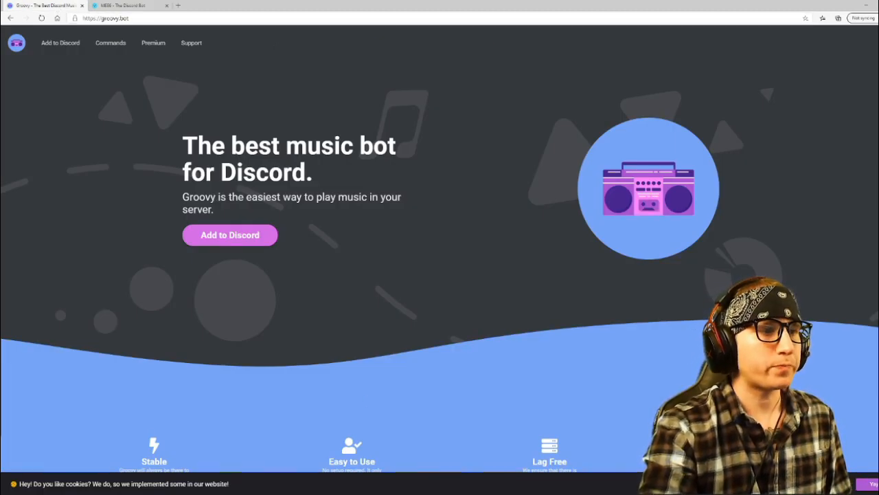
key(alt+Tab)
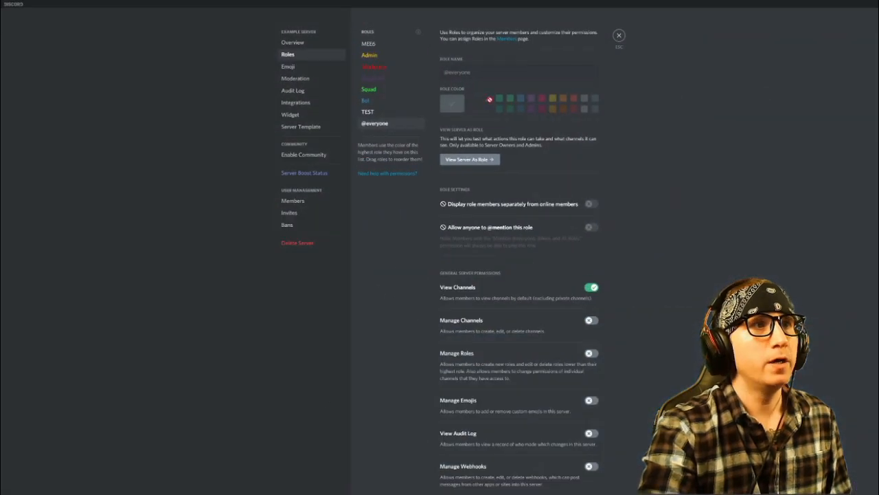
Leave the server settings, switch to the browser and authorize the Groovy bot on Example Server with Administrator permission
click(618, 35)
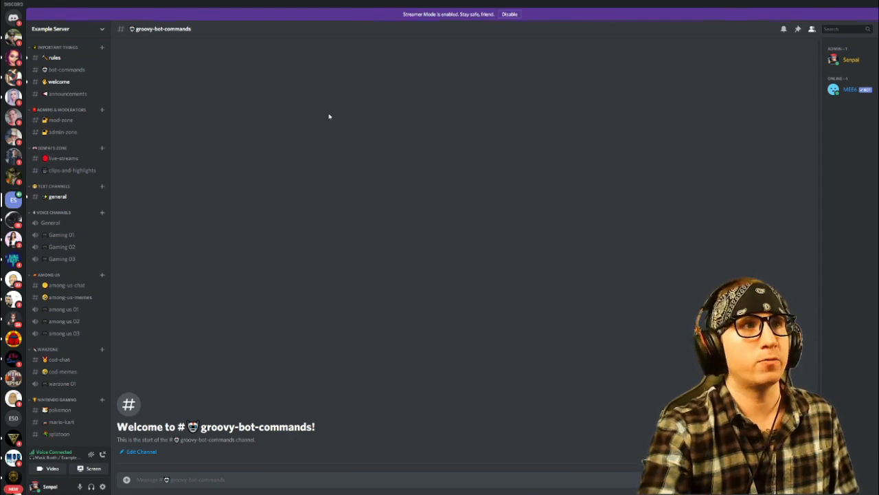
click(865, 6)
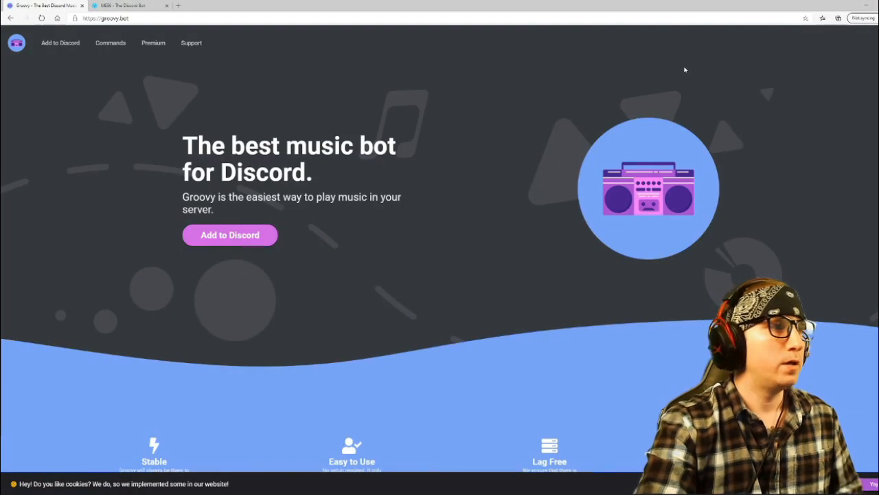
click(230, 237)
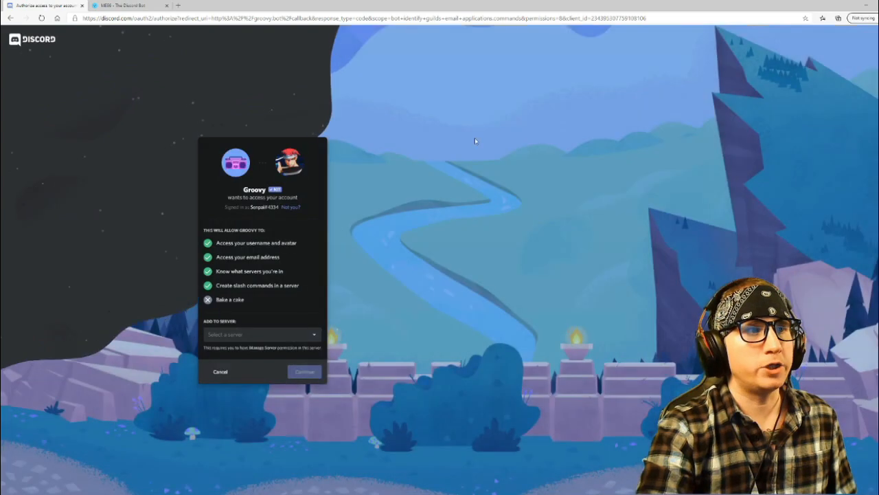
click(289, 335)
click(257, 350)
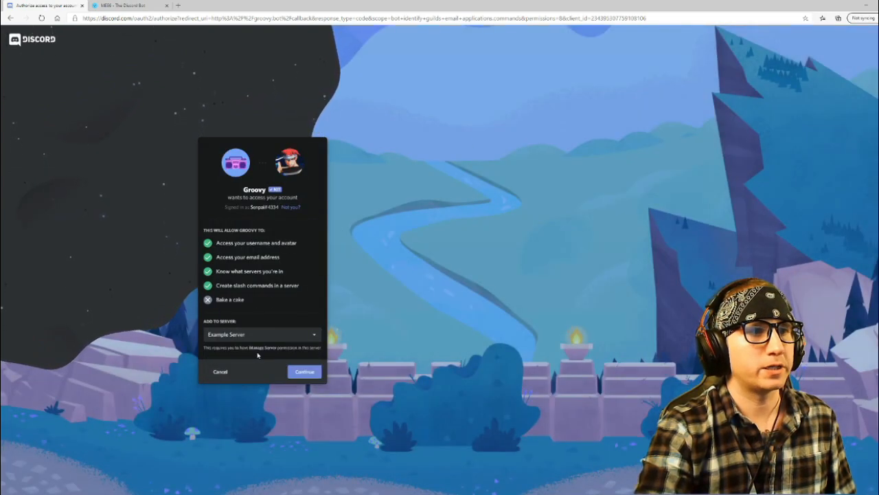
click(302, 373)
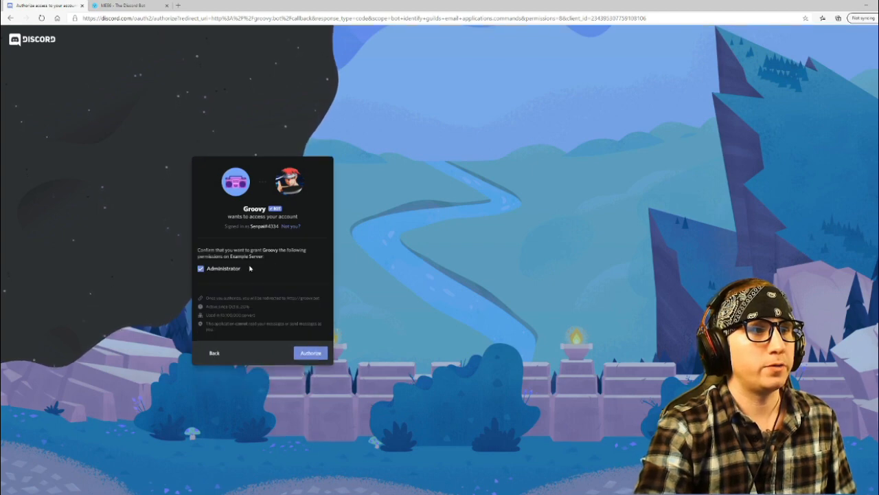
click(308, 352)
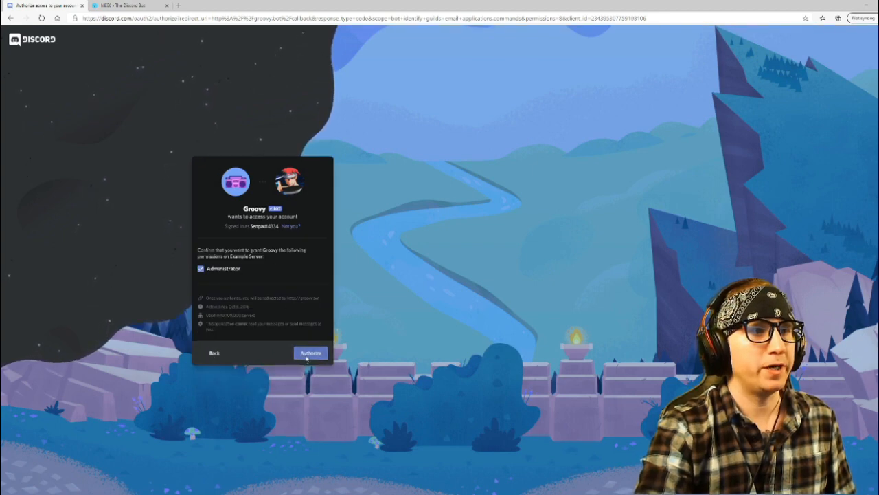
click(219, 309)
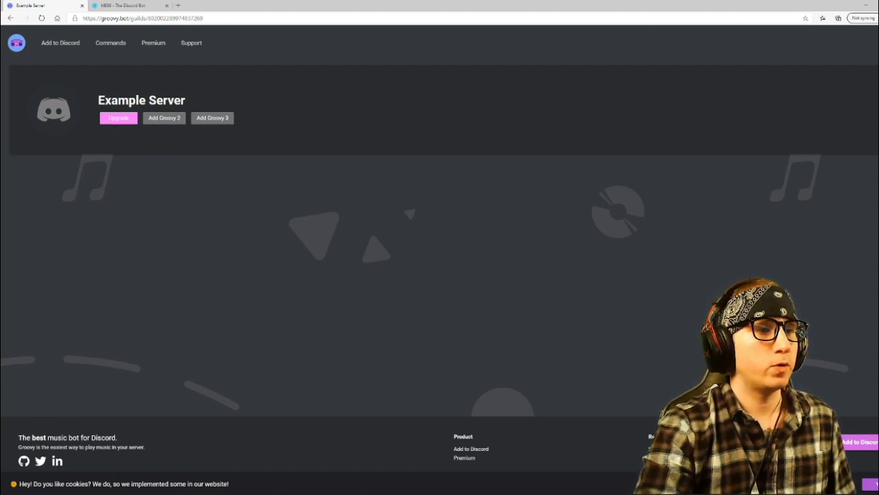
Switch to Discord, give the Groovy bot the Bot role and remove its Squad role
click(282, 494)
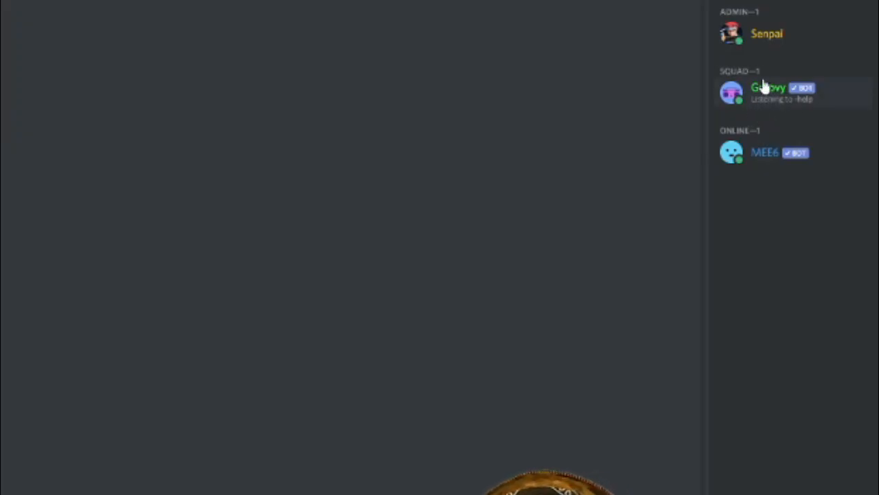
right_click(755, 88)
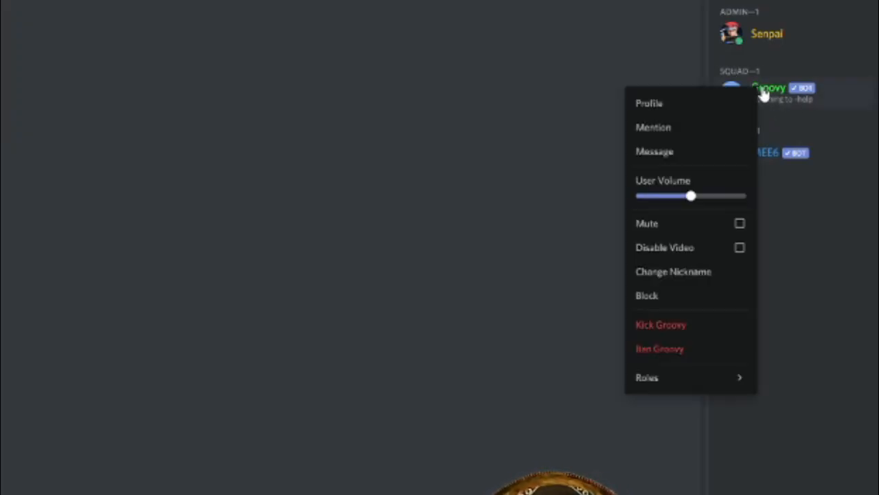
mouse_move(690, 386)
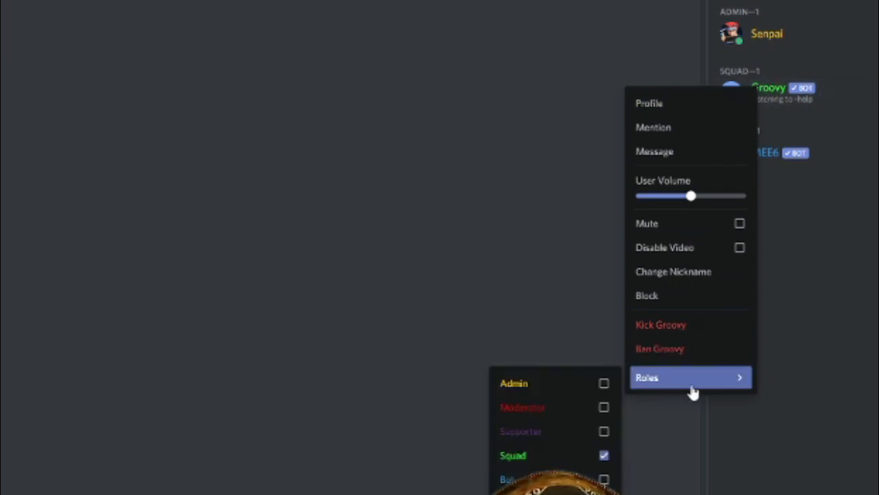
click(604, 479)
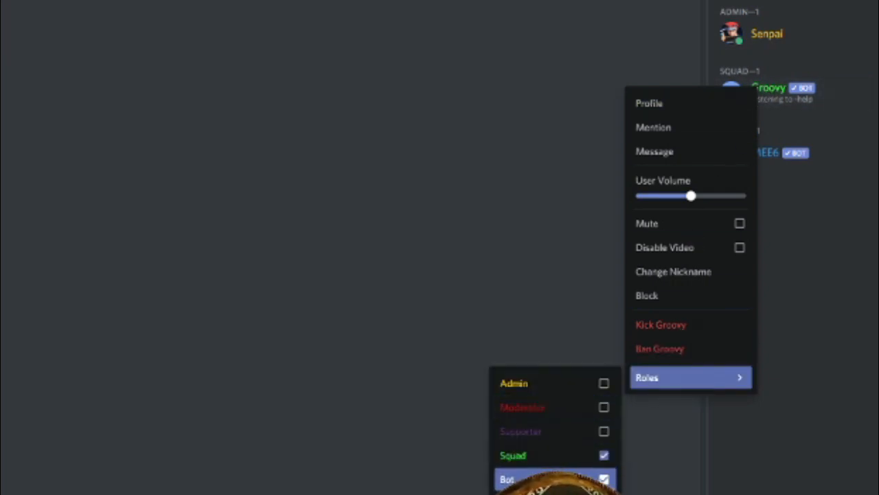
click(604, 460)
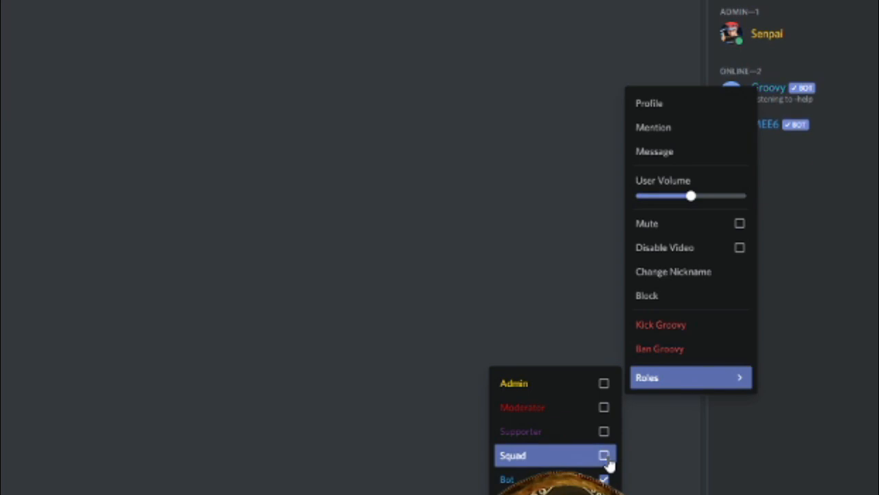
click(827, 291)
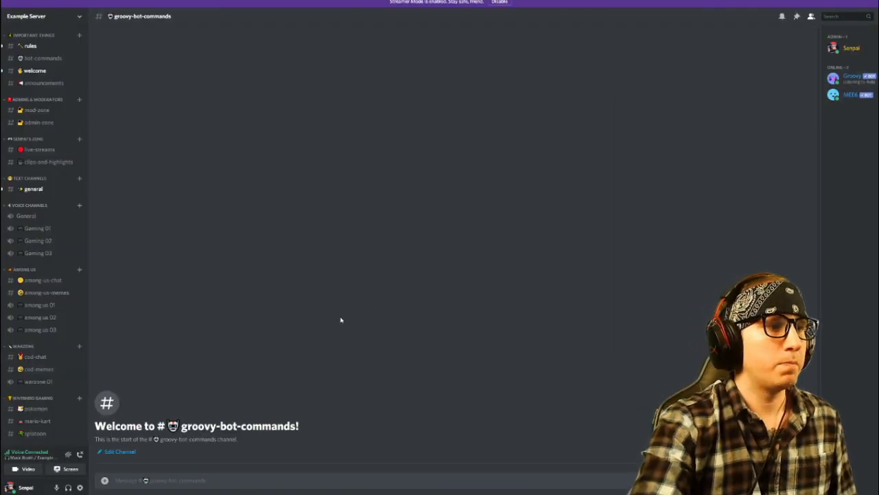
Open the Commands page on Groovy's website and examine the list of available music commands
scroll(36, 325, down, 3)
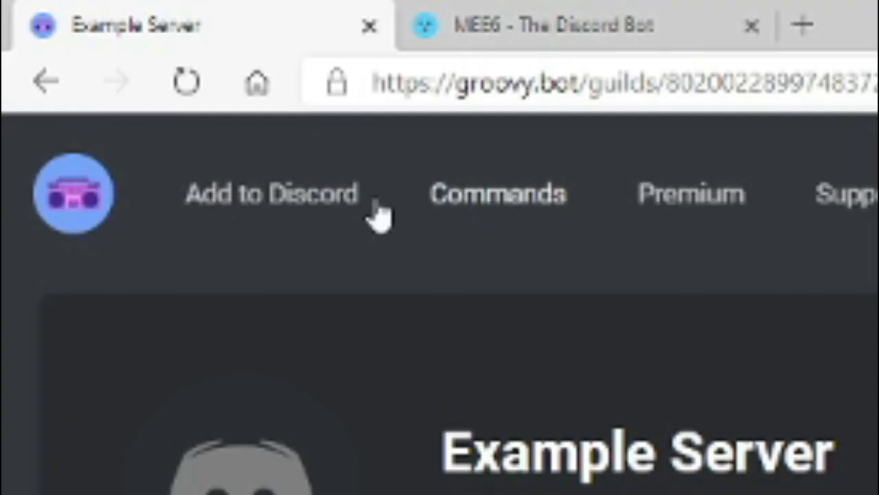
click(499, 215)
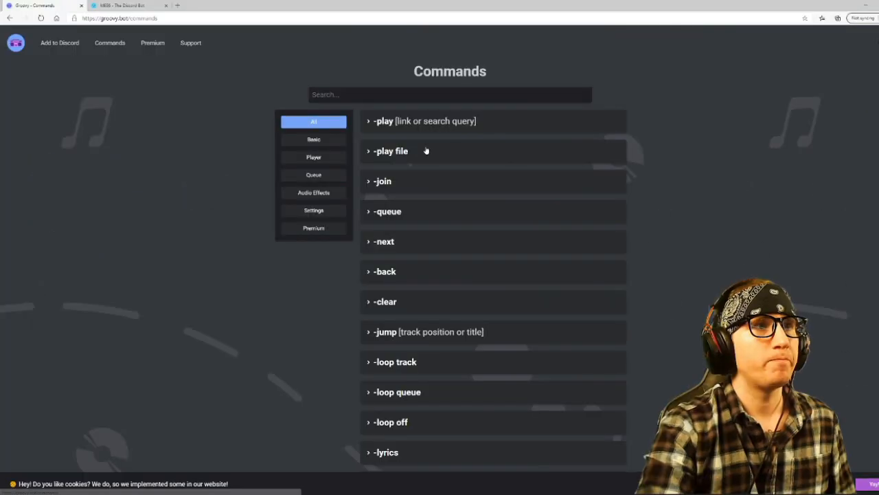
scroll(489, 140, down, 4)
scroll(489, 149, down, 6)
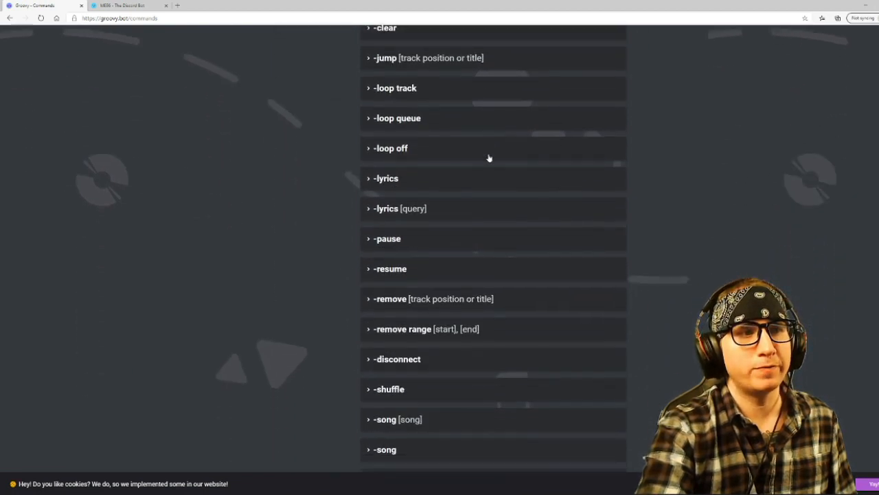
scroll(481, 206, down, 2)
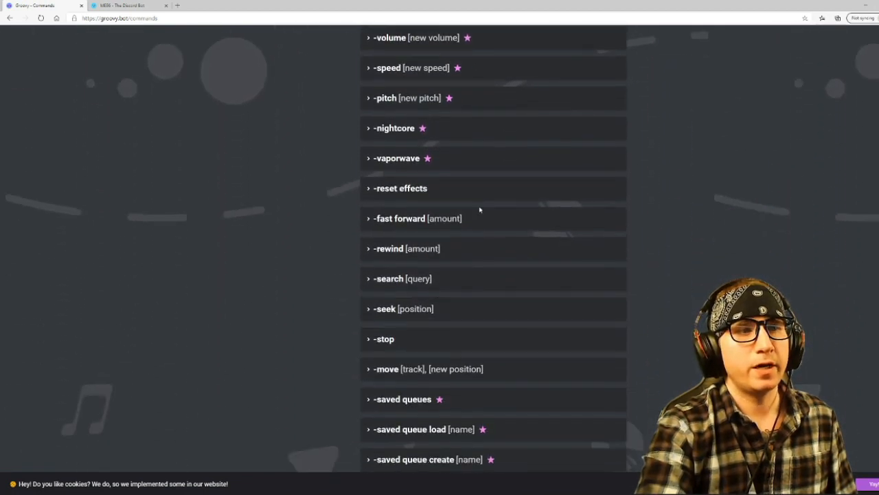
scroll(467, 254, up, 11)
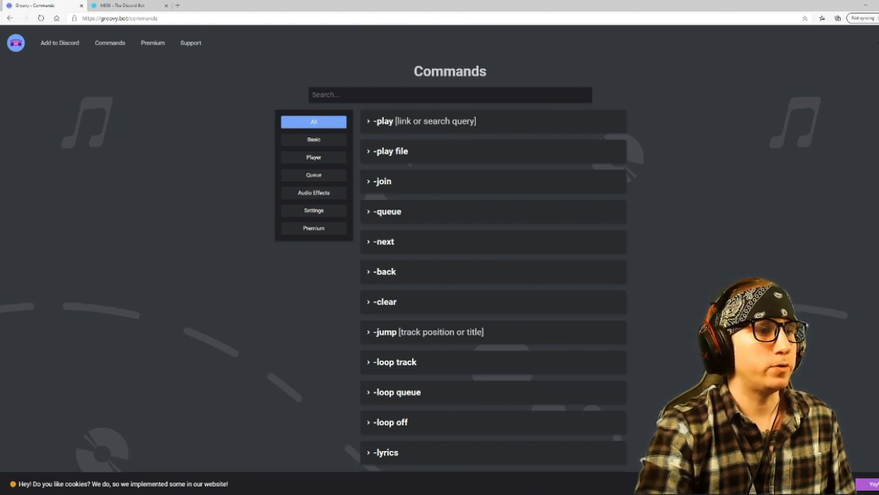
scroll(461, 222, down, 4)
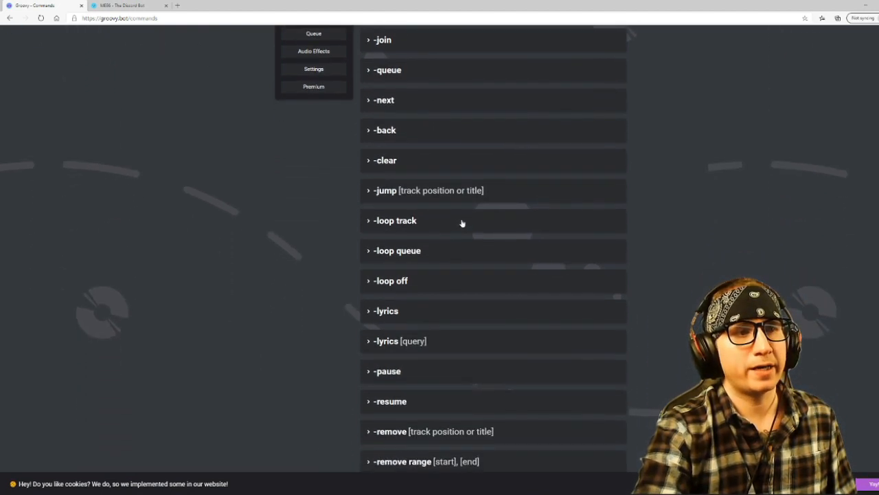
scroll(505, 202, down, 4)
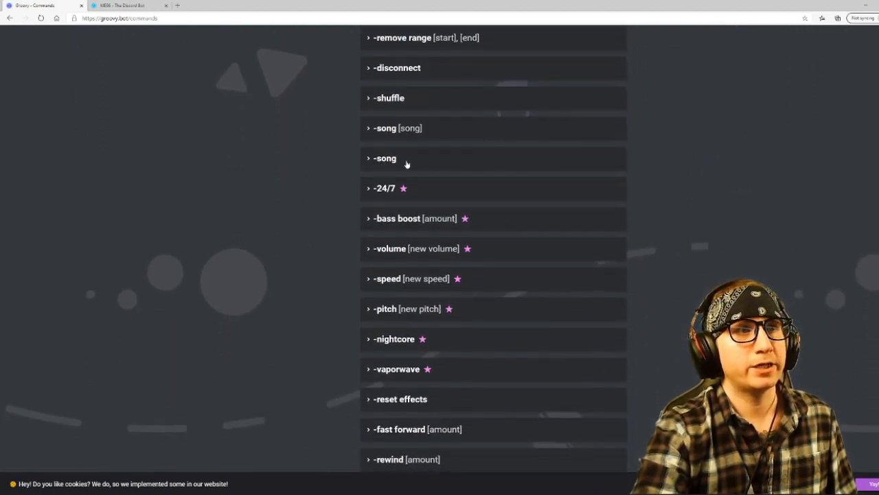
scroll(512, 220, down, 3)
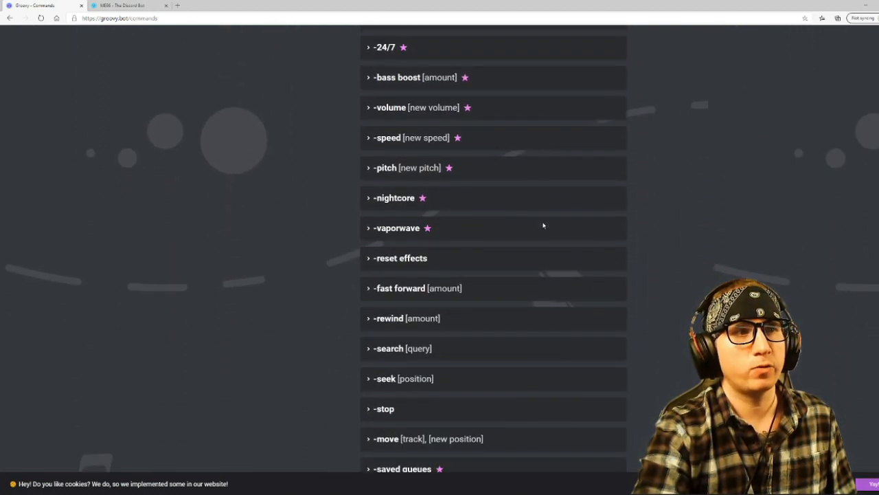
scroll(543, 226, down, 1)
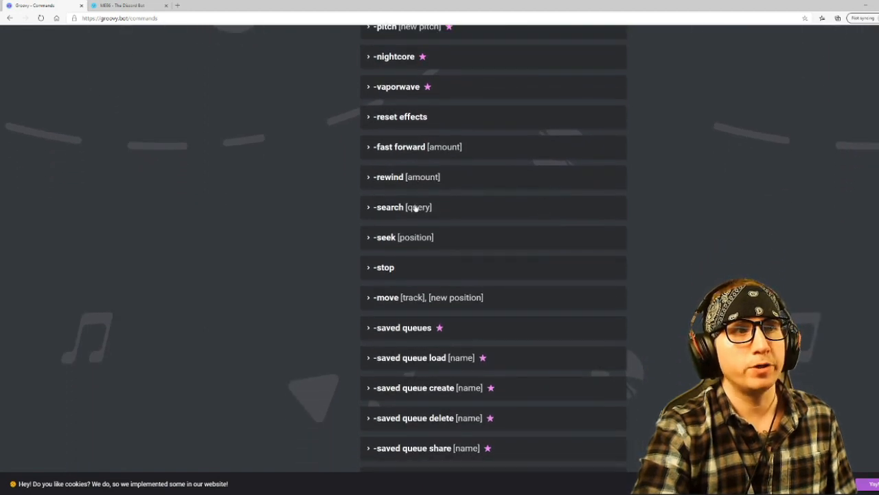
scroll(453, 237, down, 1)
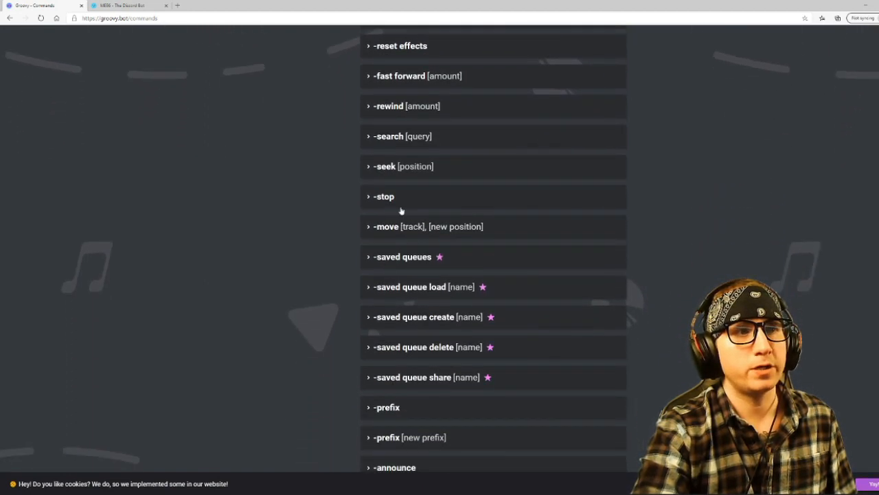
scroll(498, 281, down, 2)
scroll(483, 347, up, 15)
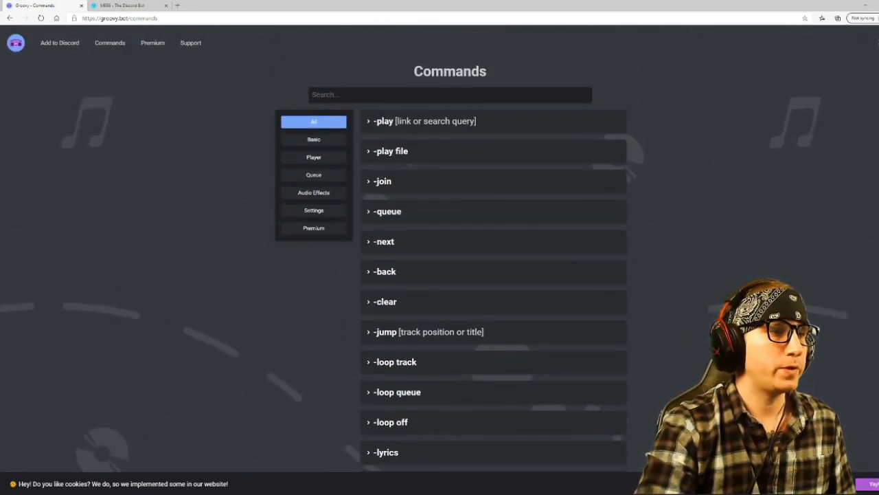
Switch to Discord, deafen yourself in voice and send "-play doom by calvania" in the groovy-bot-commands channel
mouse_move(182, 493)
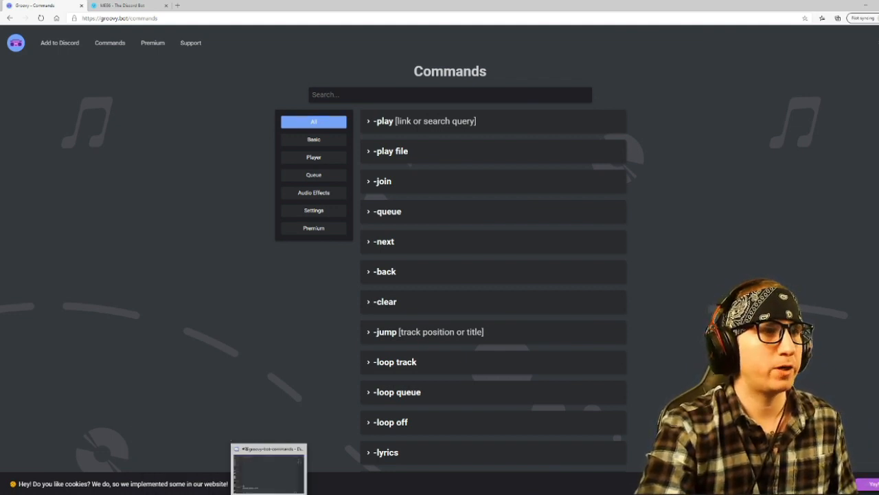
click(252, 469)
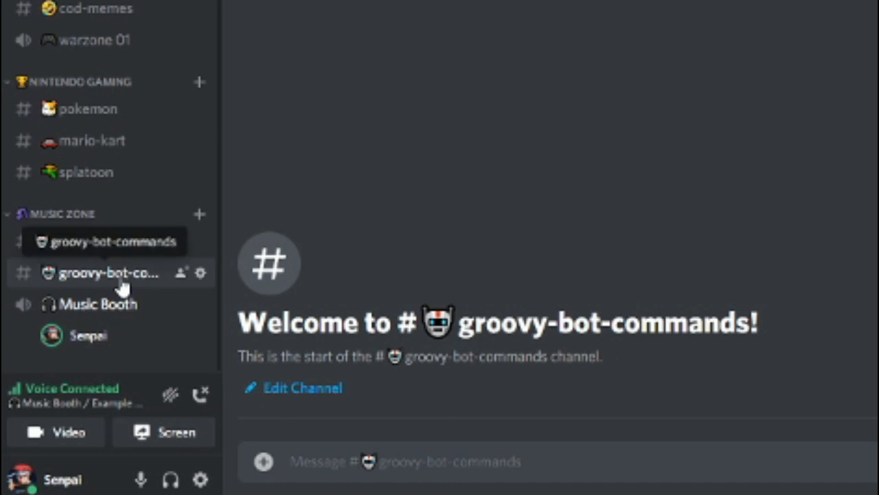
click(326, 460)
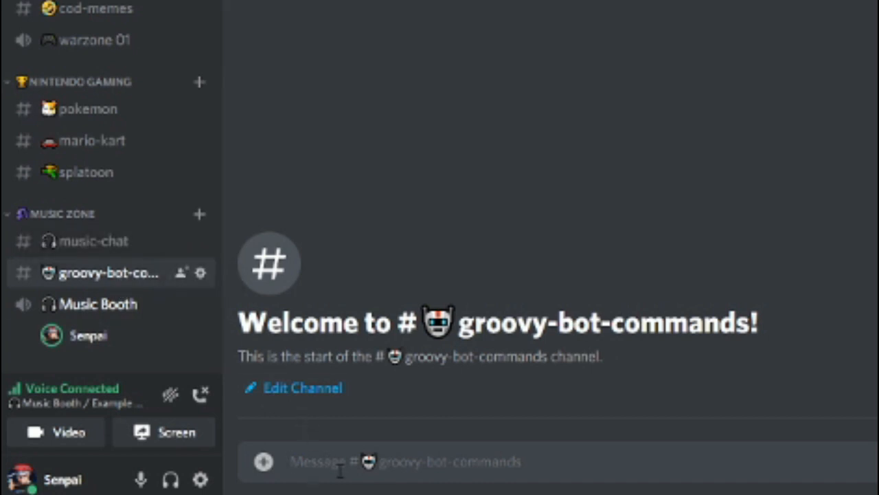
text(-play)
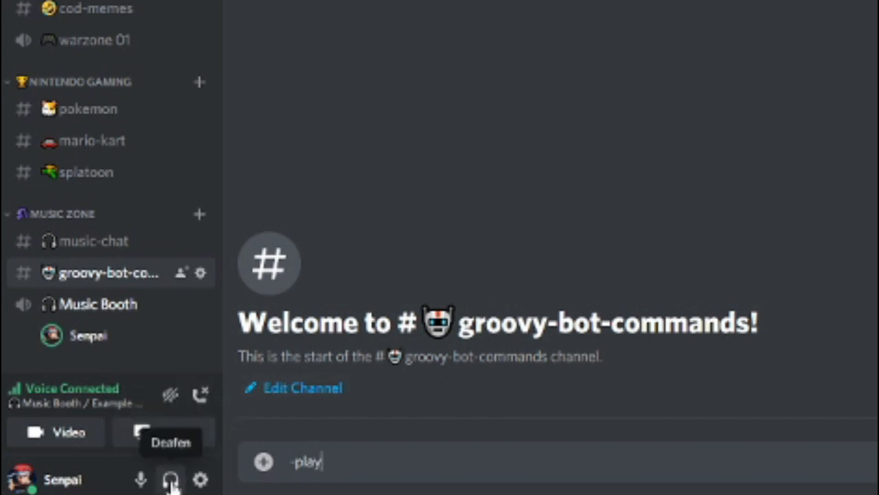
click(171, 480)
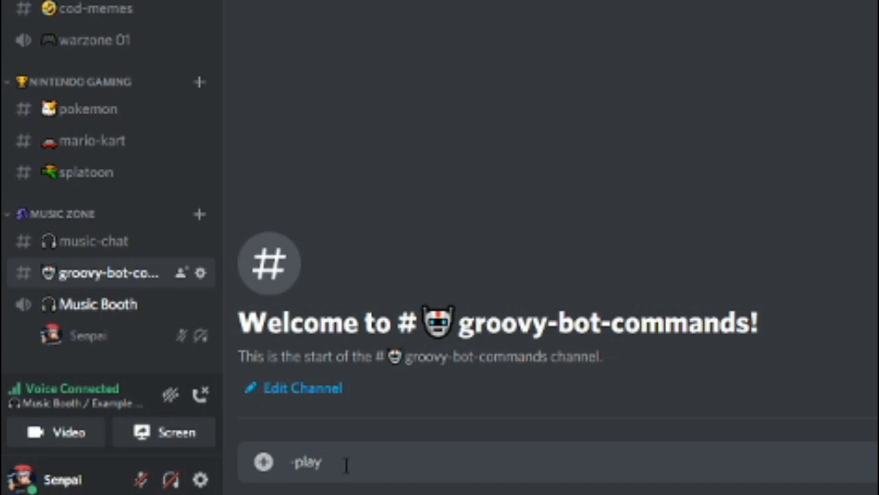
text(doom by calvanui)
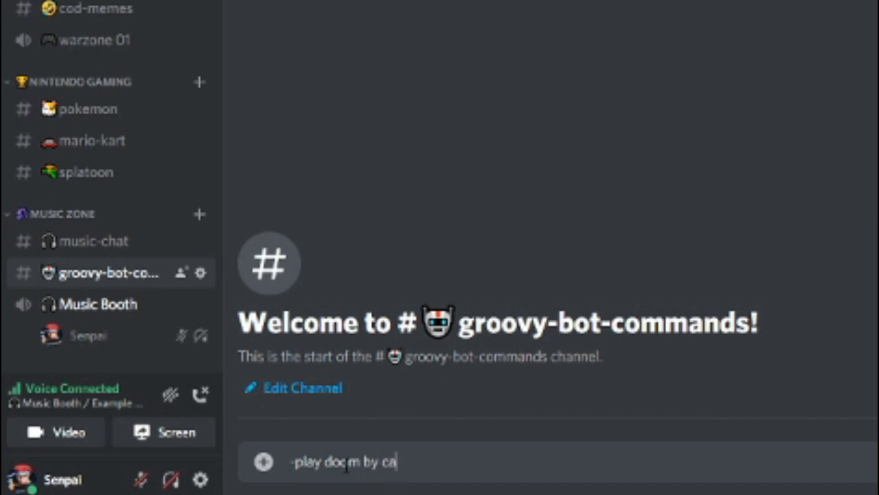
key(BackSpace)
key(BackSpace)
text(ia)
key(Return)
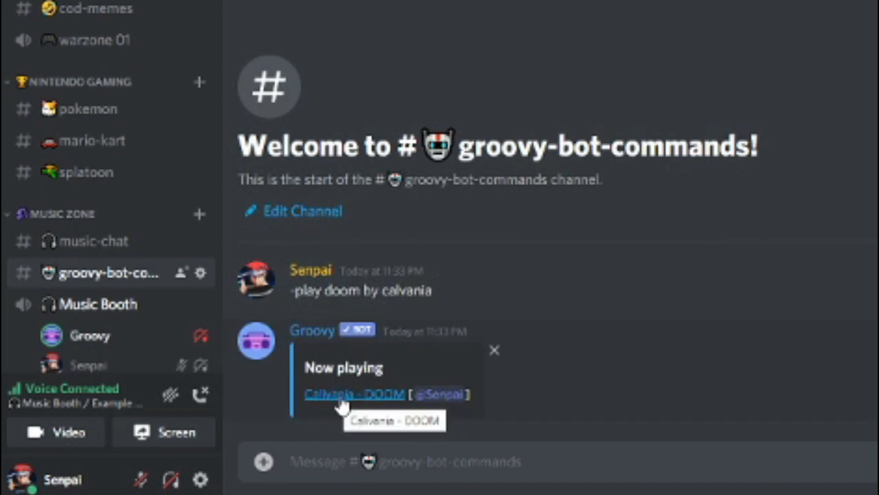
Stop Groovy's playback by sending the -stop command in the groovy-bot-commands channel
double_click(443, 397)
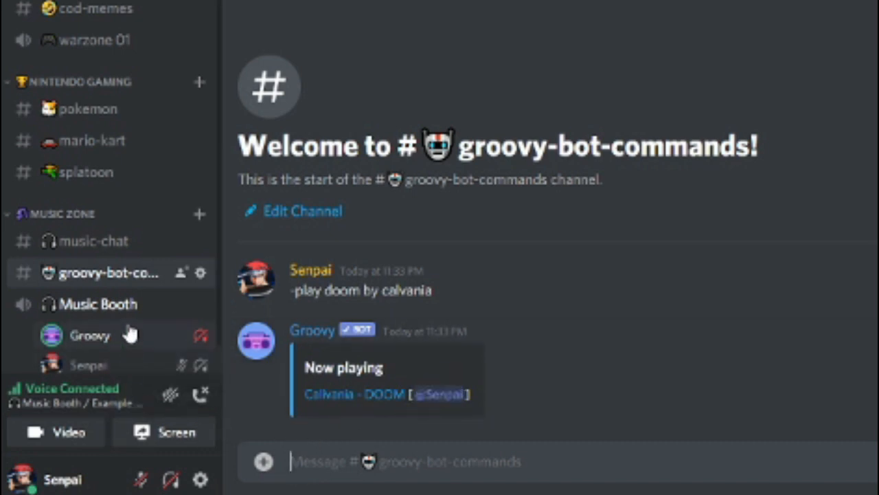
scroll(130, 334, down, 1)
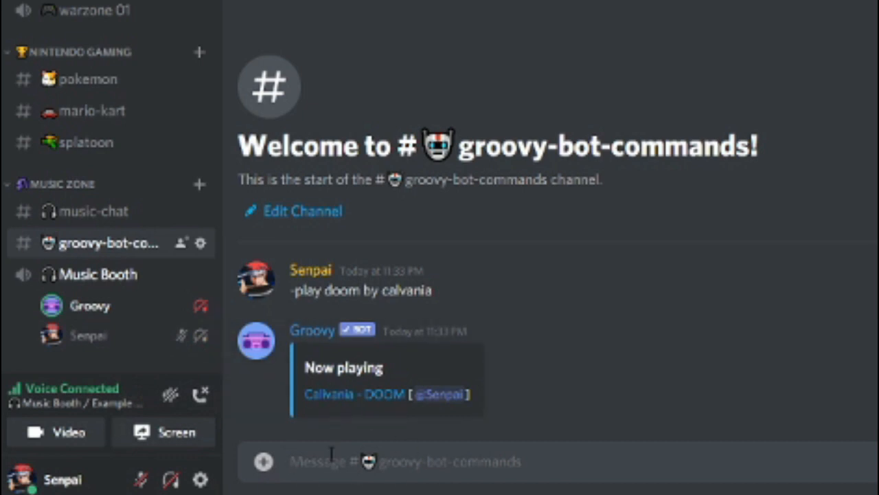
text(-stop)
key(Return)
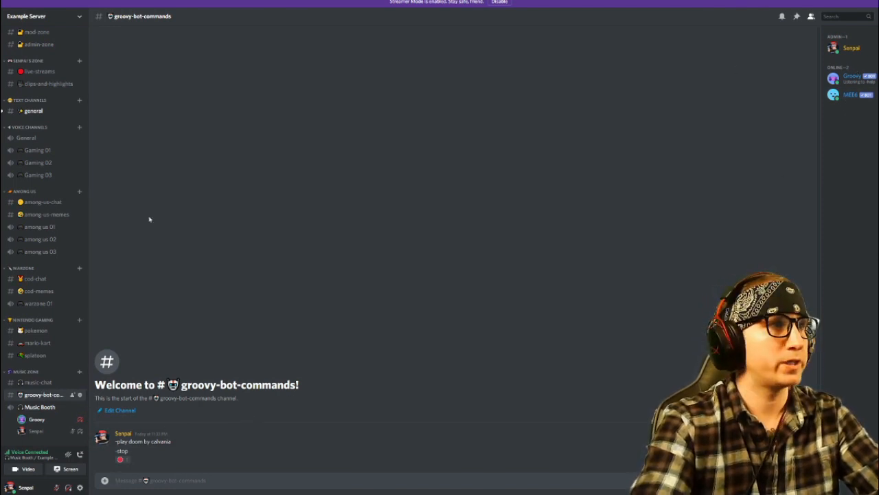
scroll(41, 267, up, 2)
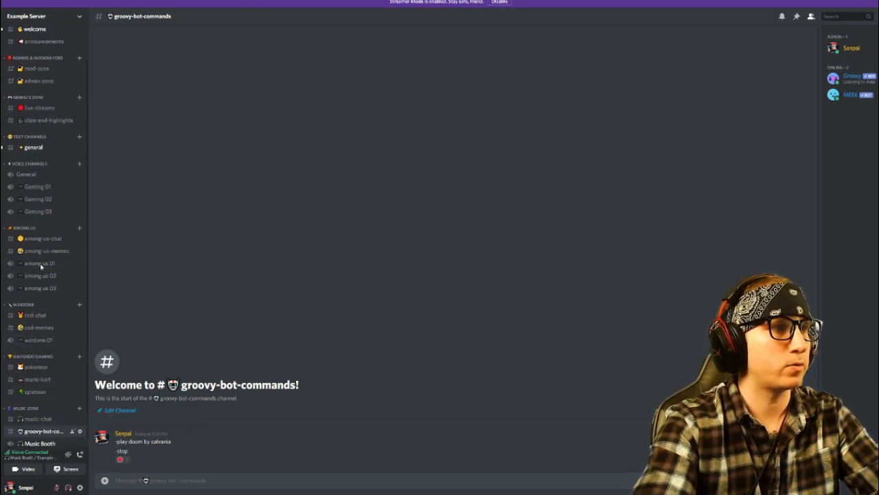
scroll(40, 267, up, 1)
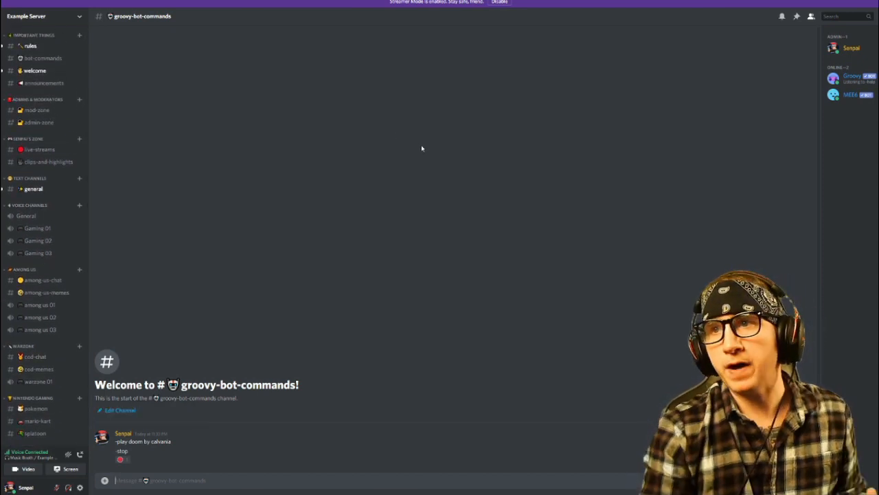